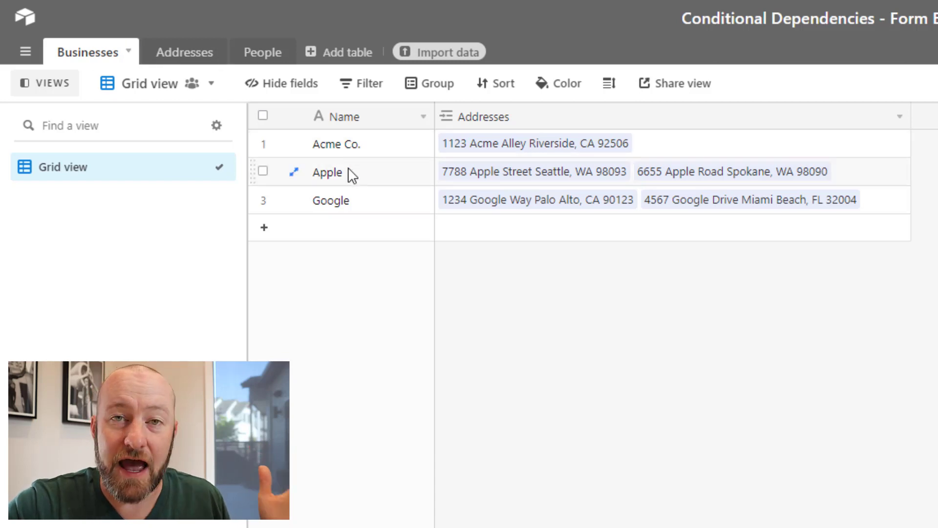
# Open the Addresses table and group its records by the Businesses field
pyautogui.click(171, 58)
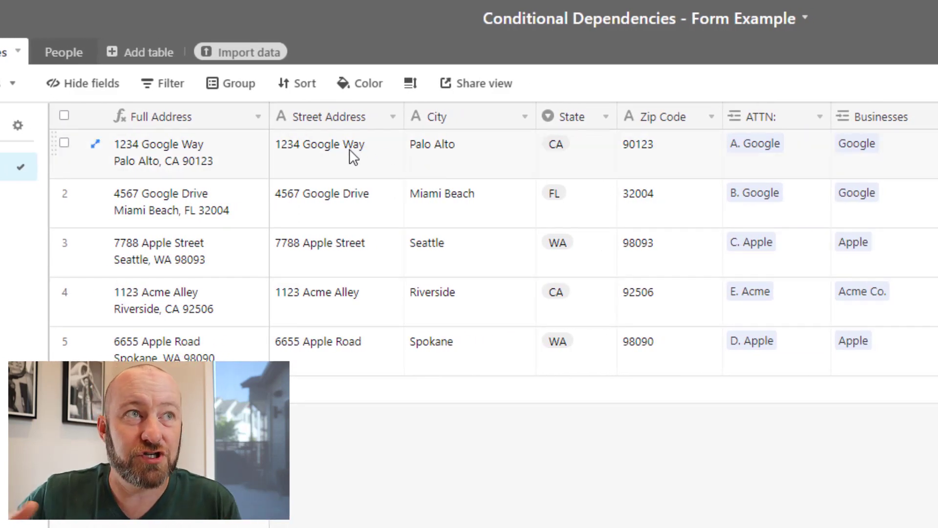
pyautogui.rightClick(916, 118)
pyautogui.click(899, 470)
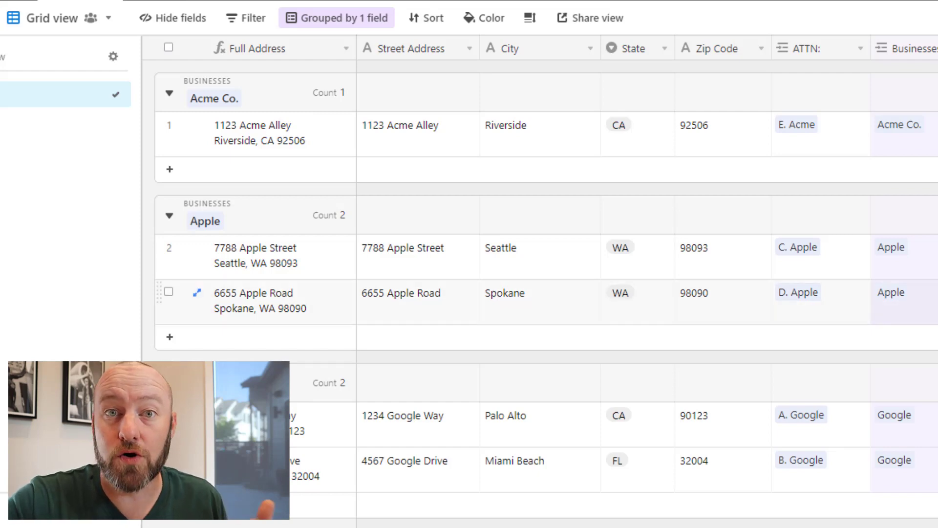
pyautogui.click(283, 270)
pyautogui.moveTo(283, 297); pyautogui.dragTo(281, 312)
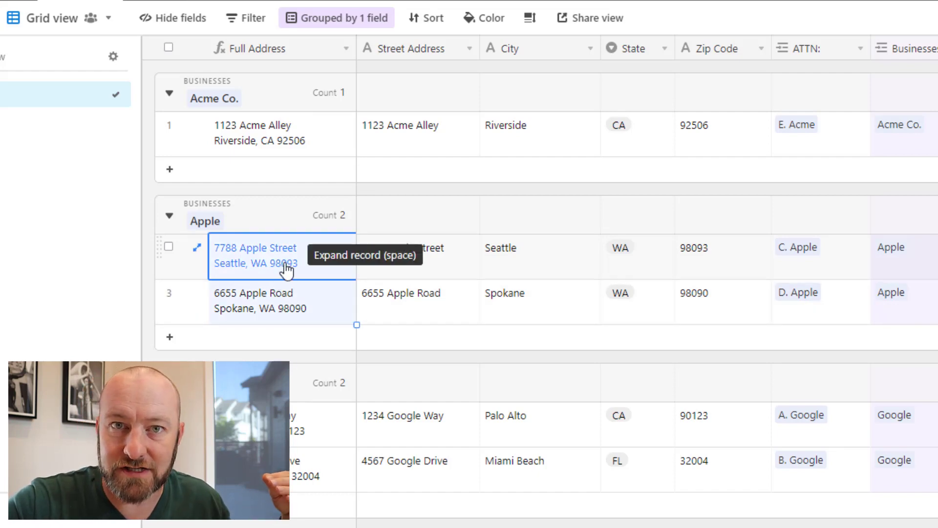
pyautogui.click(921, 151)
pyautogui.click(280, 132)
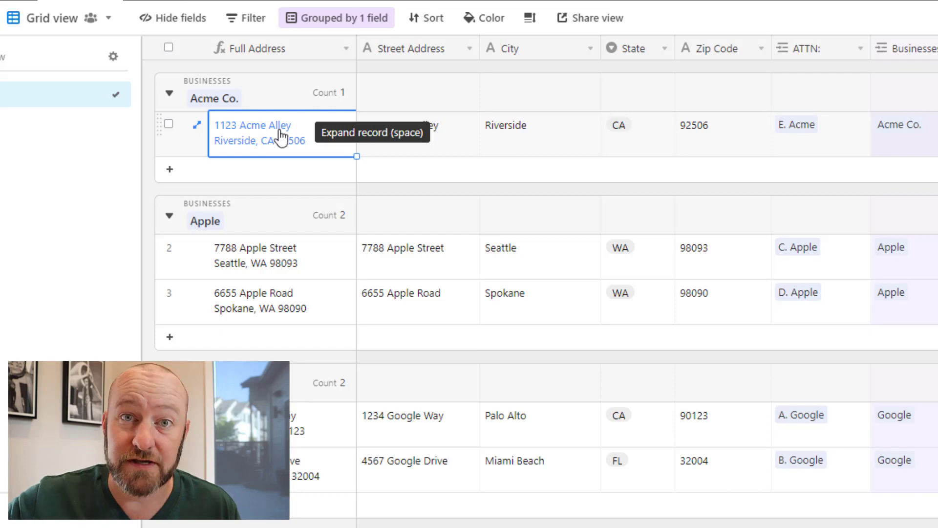
pyautogui.click(809, 63)
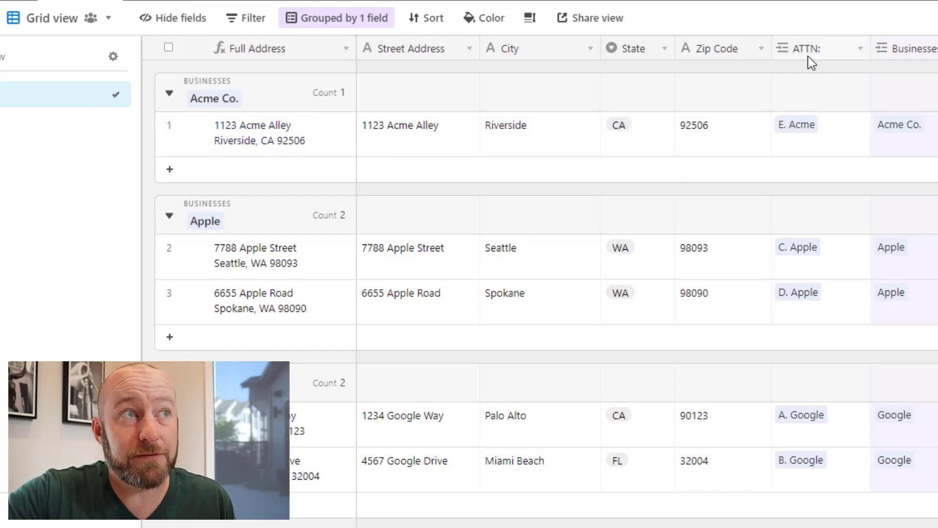
pyautogui.moveTo(822, 248)
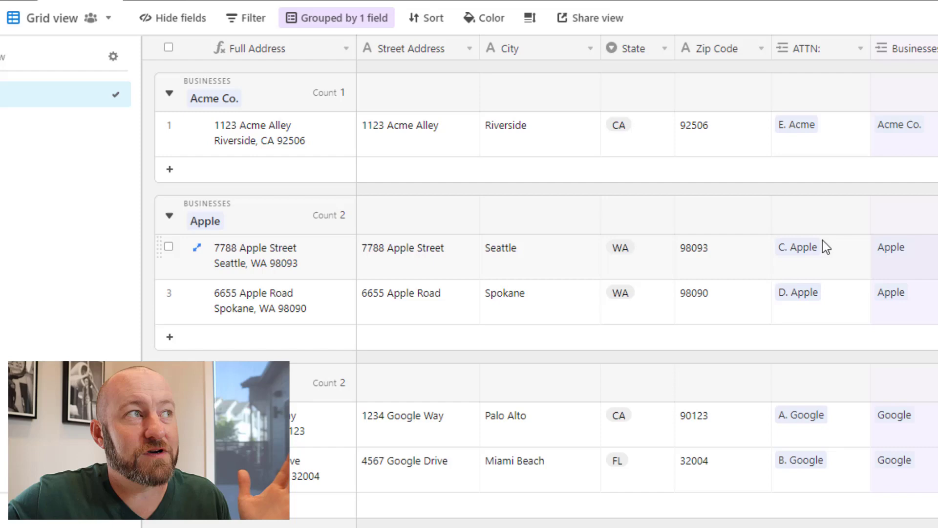
pyautogui.click(260, 256)
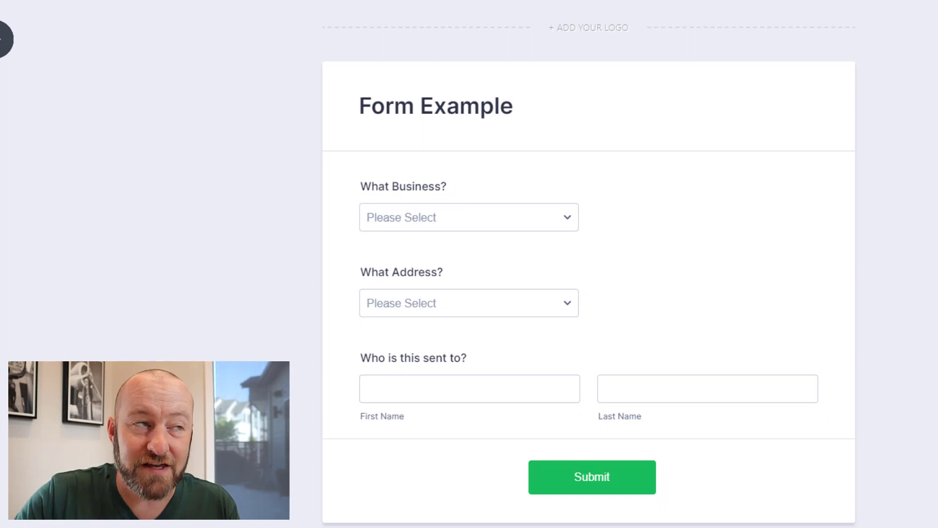
# Review the What Business? question's options without changes, then select the What Address? question
pyautogui.click(446, 214)
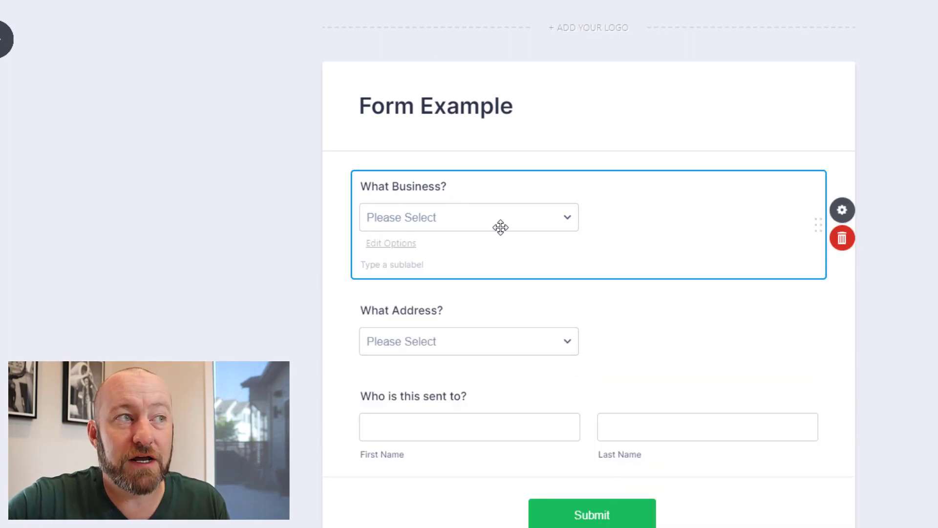
pyautogui.click(473, 227)
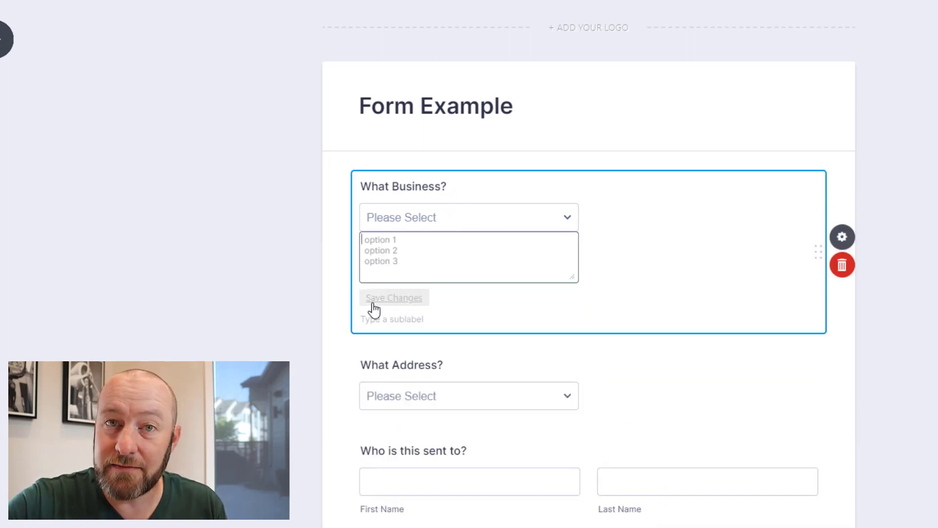
pyautogui.click(360, 264)
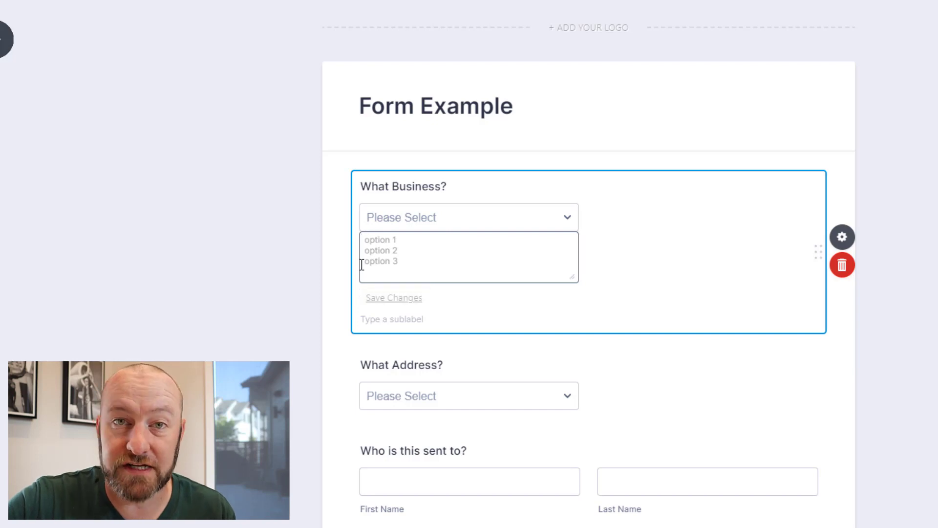
pyautogui.click(244, 265)
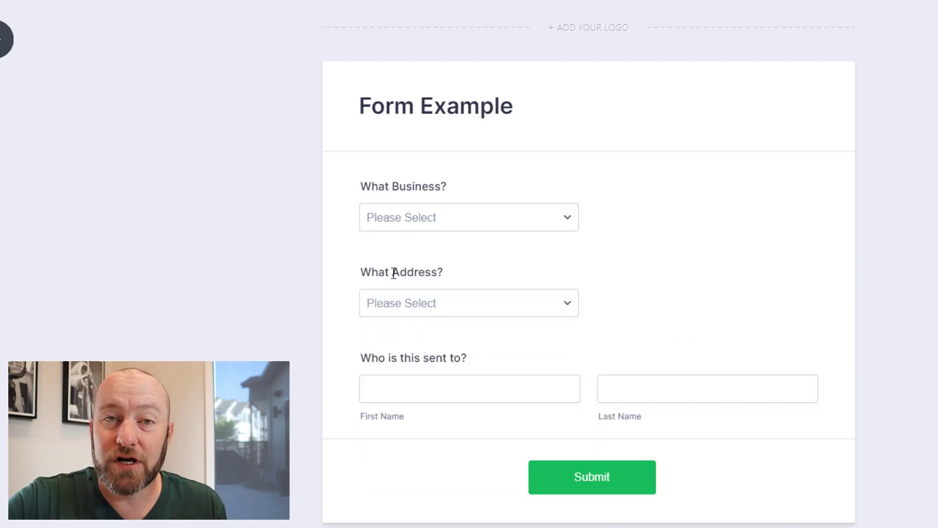
pyautogui.click(414, 301)
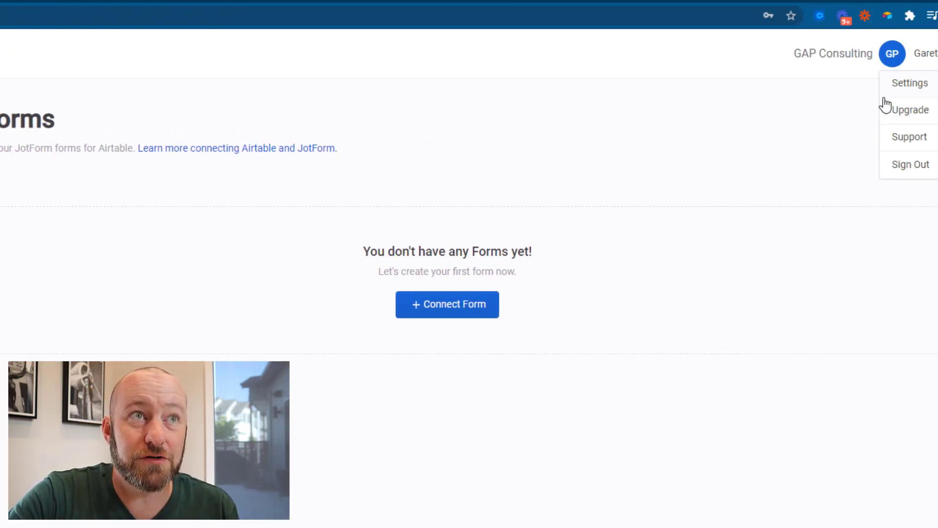
pyautogui.rightClick(812, 90)
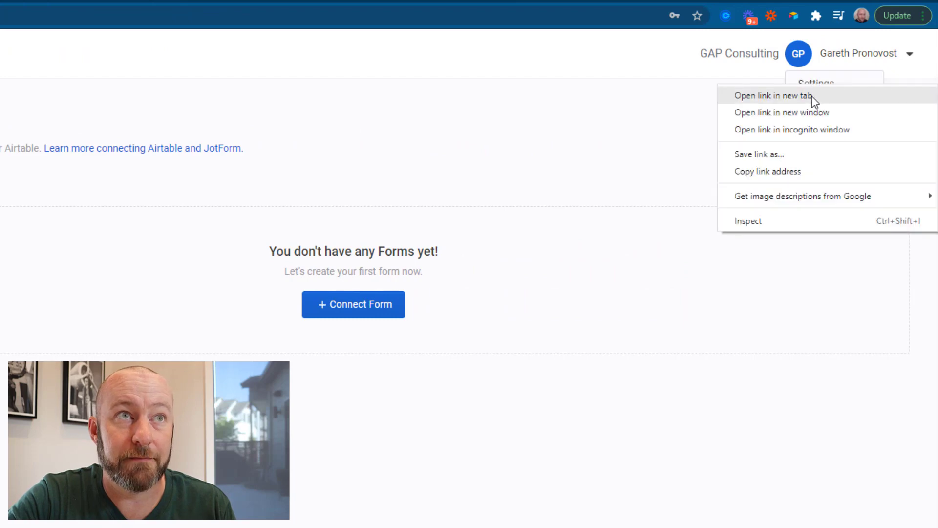
pyautogui.click(806, 97)
pyautogui.hotkey('ctrl', 'Tab')
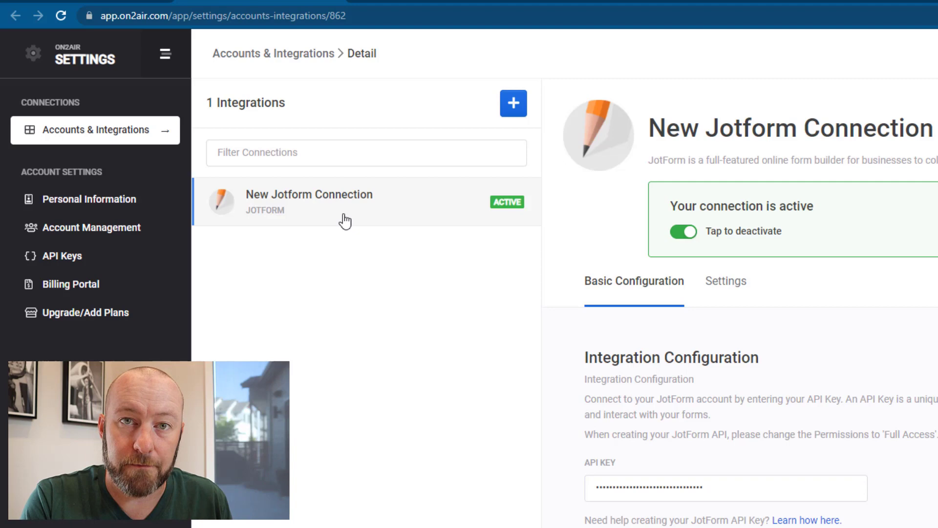
pyautogui.click(512, 108)
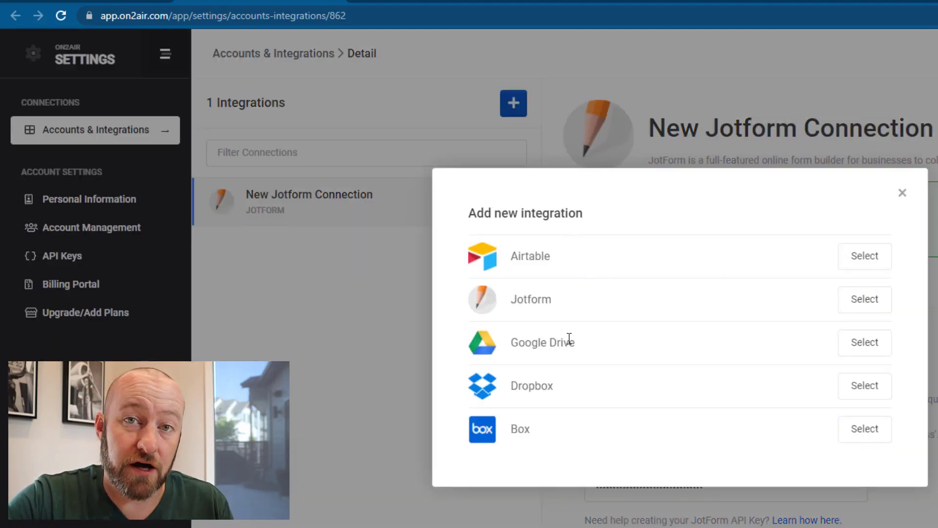
pyautogui.click(339, 413)
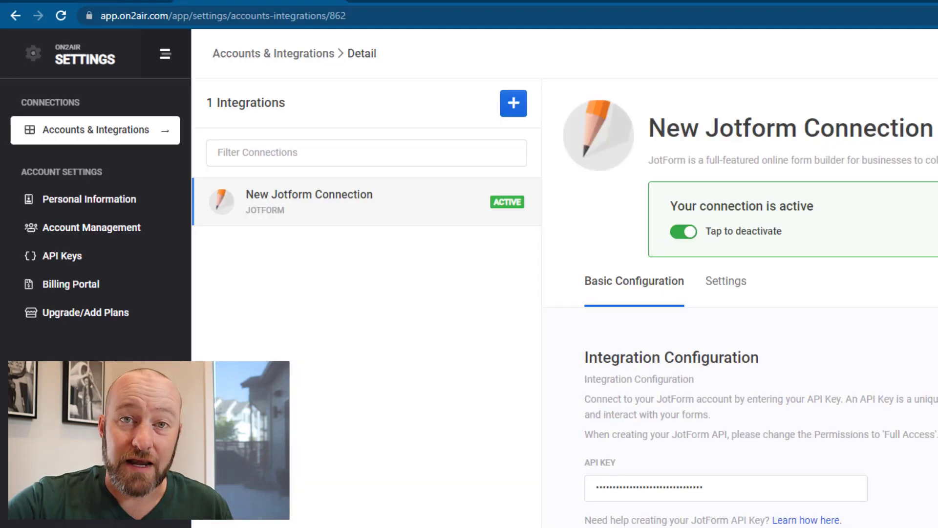
pyautogui.click(98, 16)
pyautogui.write('app.on2air.com/app/forms/forms')
pyautogui.press('Return')
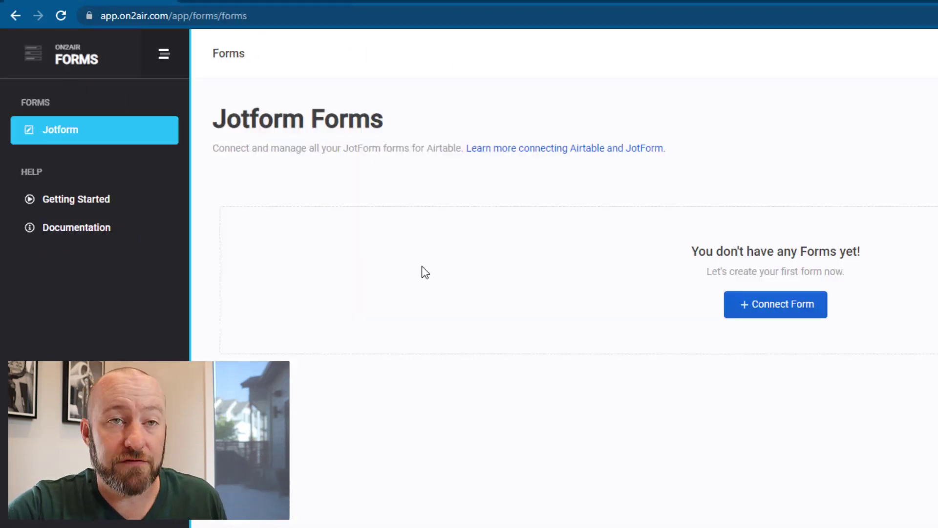
# Relaunch On2Air Forms and browse the New Jotform Connection's forms, cancelling without connecting
pyautogui.click(51, 61)
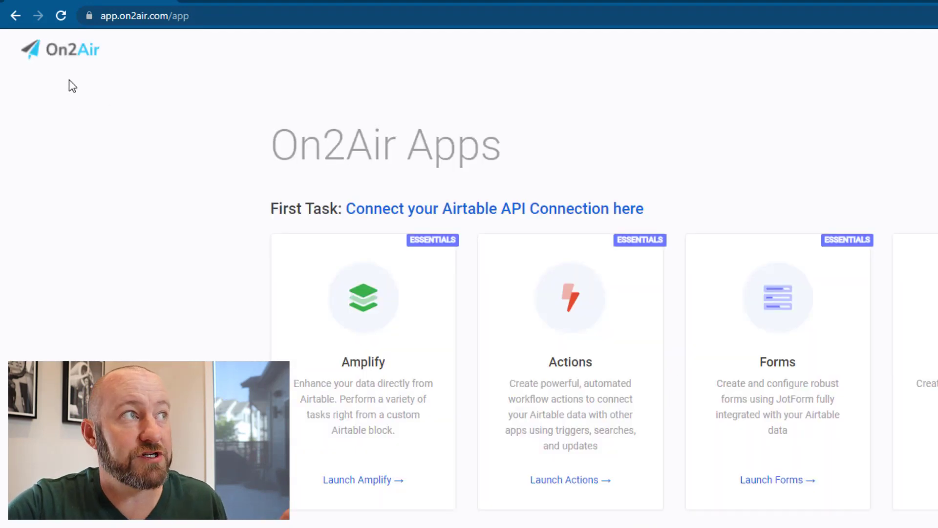
pyautogui.click(828, 394)
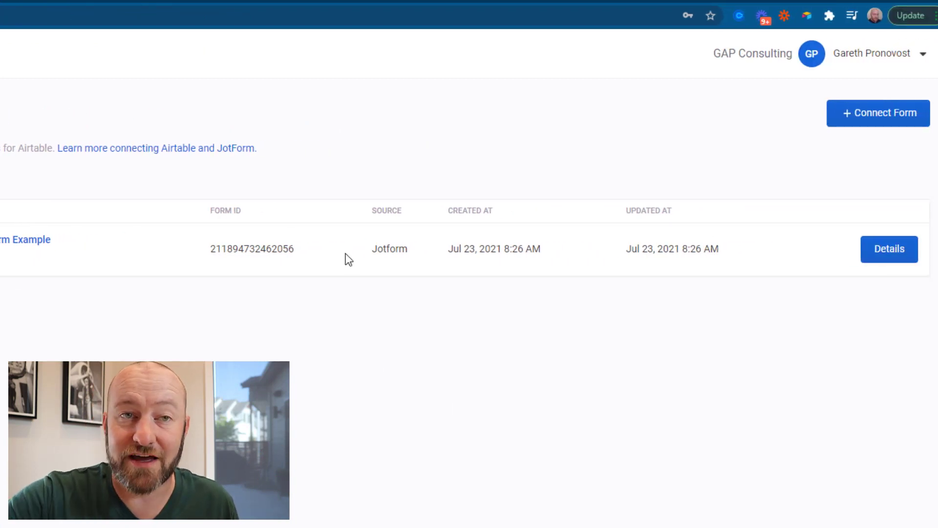
pyautogui.click(854, 125)
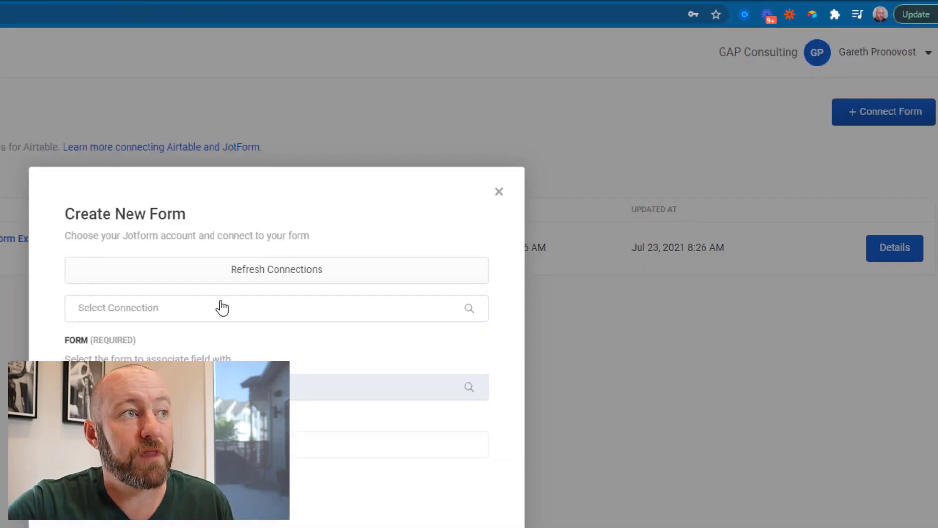
pyautogui.click(398, 268)
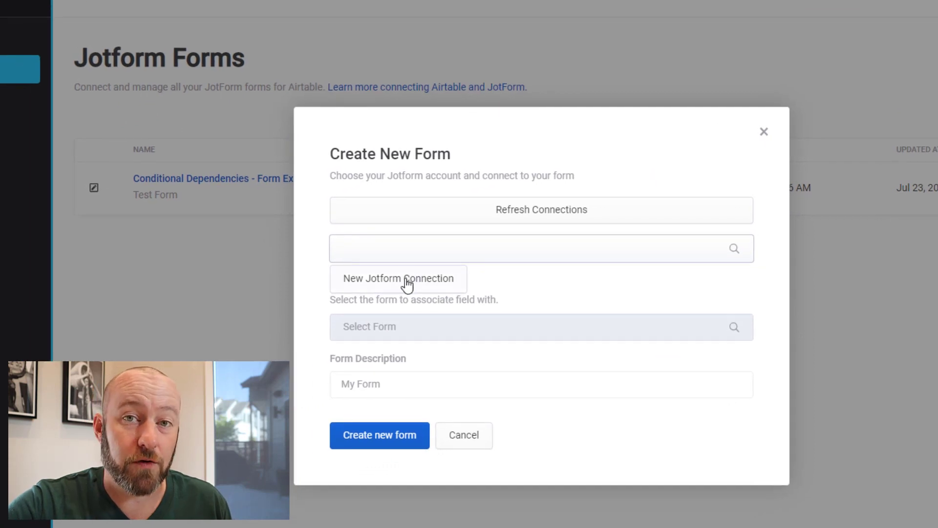
pyautogui.click(403, 282)
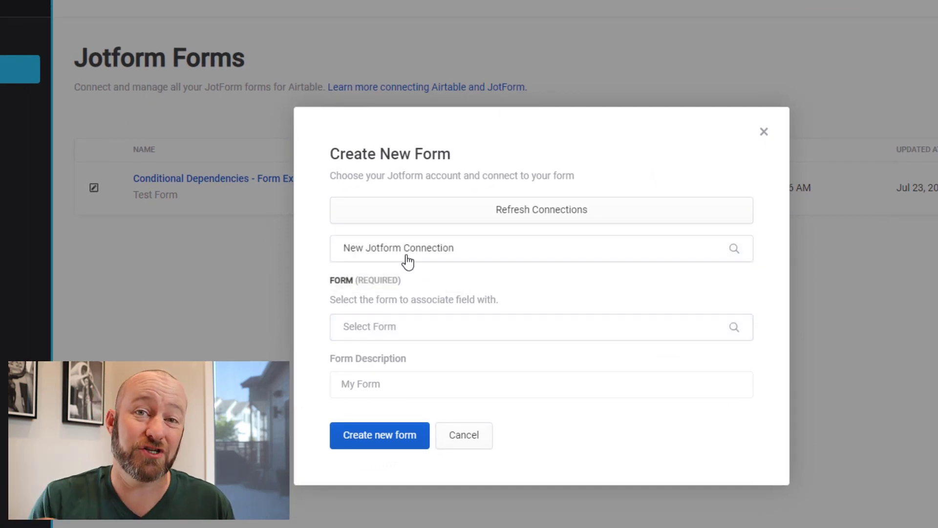
pyautogui.click(440, 329)
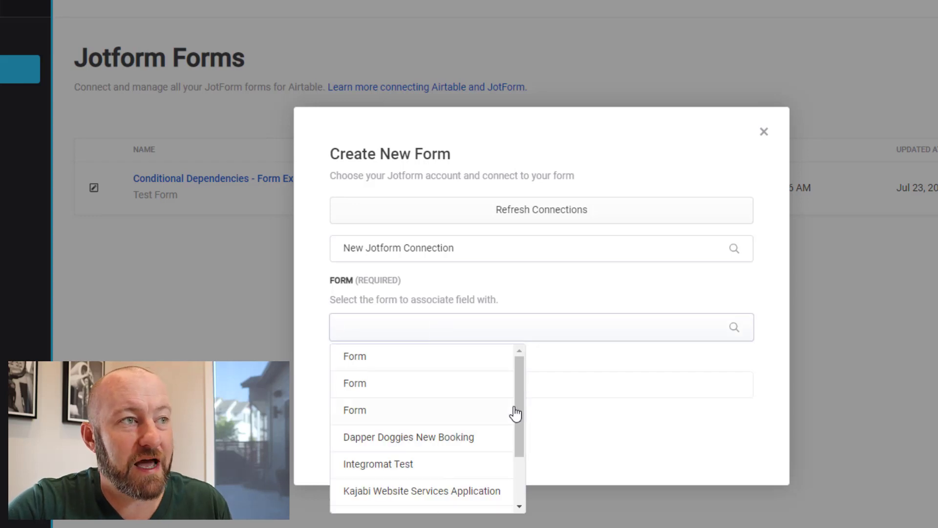
pyautogui.moveTo(516, 413); pyautogui.dragTo(523, 457)
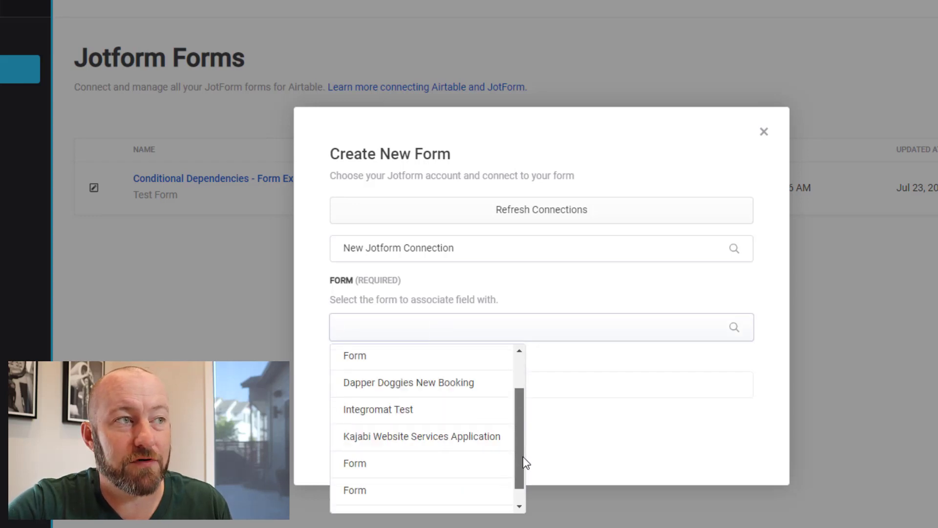
pyautogui.click(615, 367)
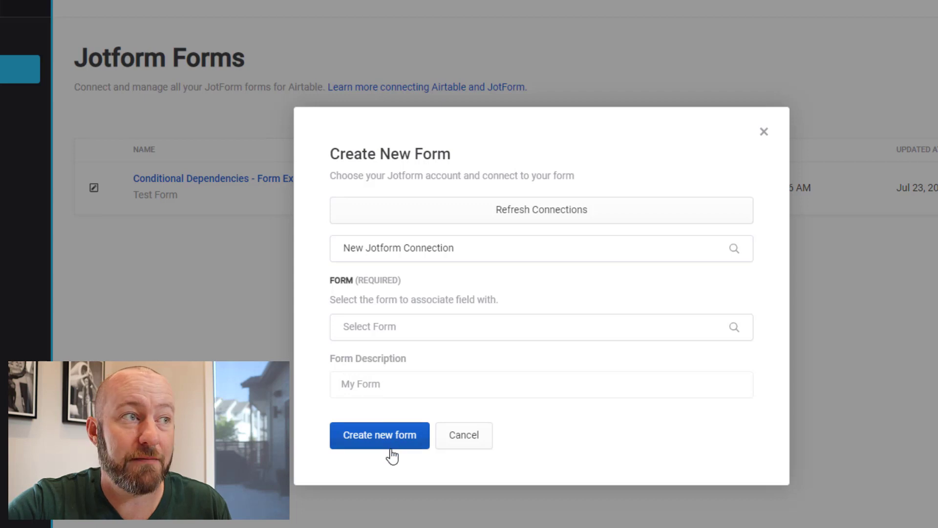
pyautogui.click(763, 133)
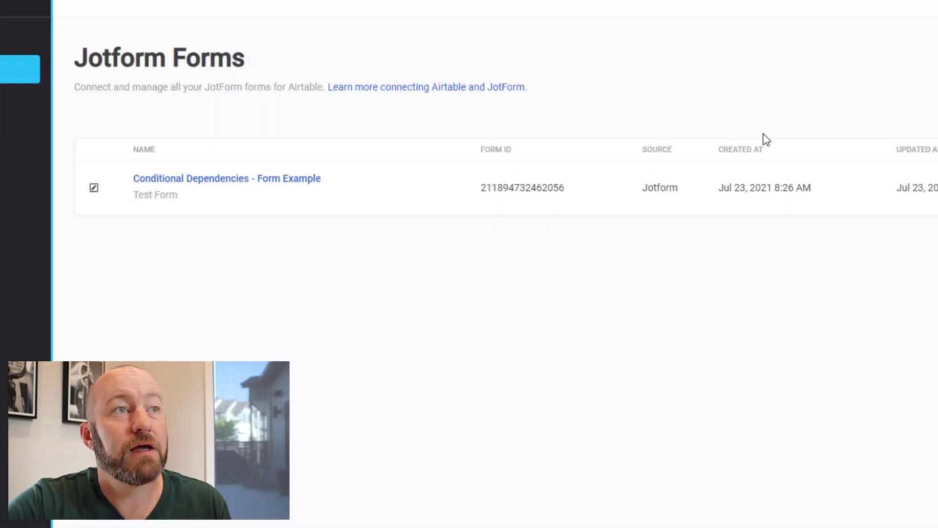
# On the Conditional Dependencies - Form Example form, create a new Airtable-sourced Select Field
pyautogui.click(218, 179)
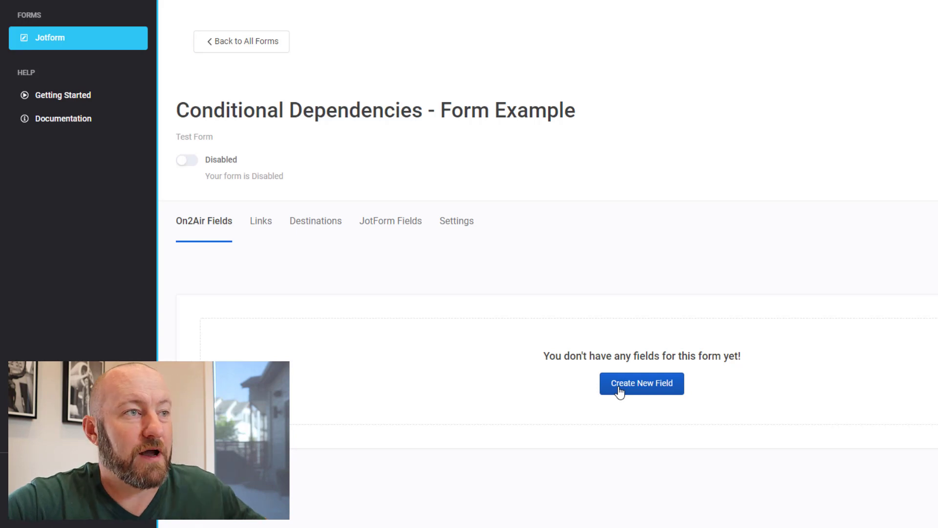
pyautogui.click(619, 386)
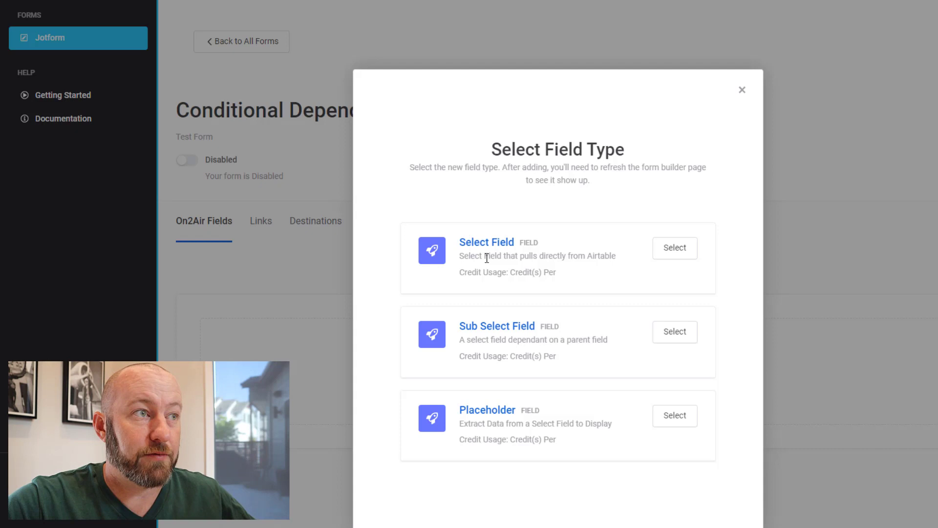
pyautogui.click(672, 249)
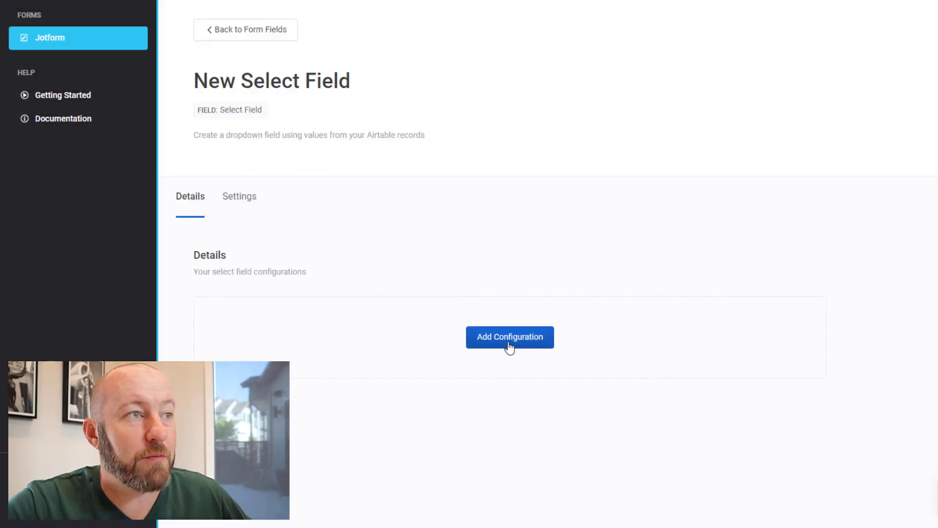
# Check the select field's Airtable connection list and find it empty
pyautogui.click(507, 342)
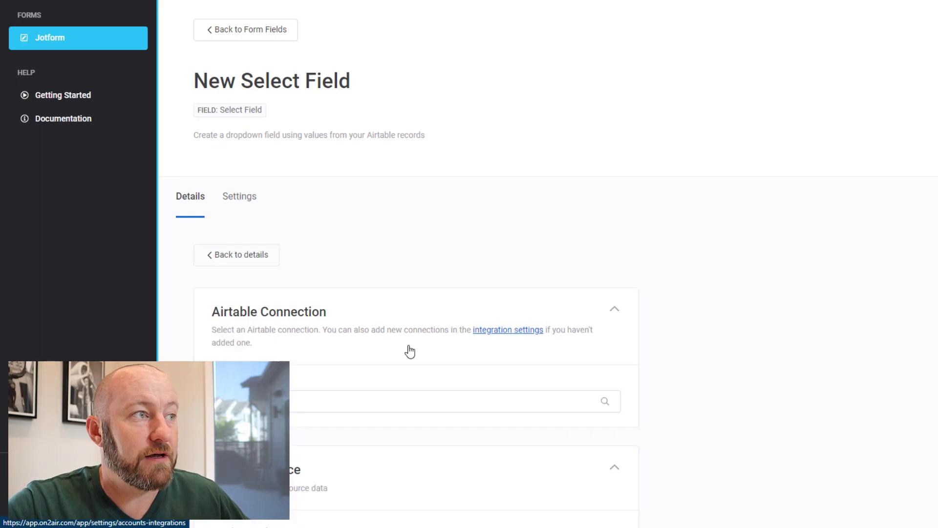
pyautogui.scroll(-3, 503, 289)
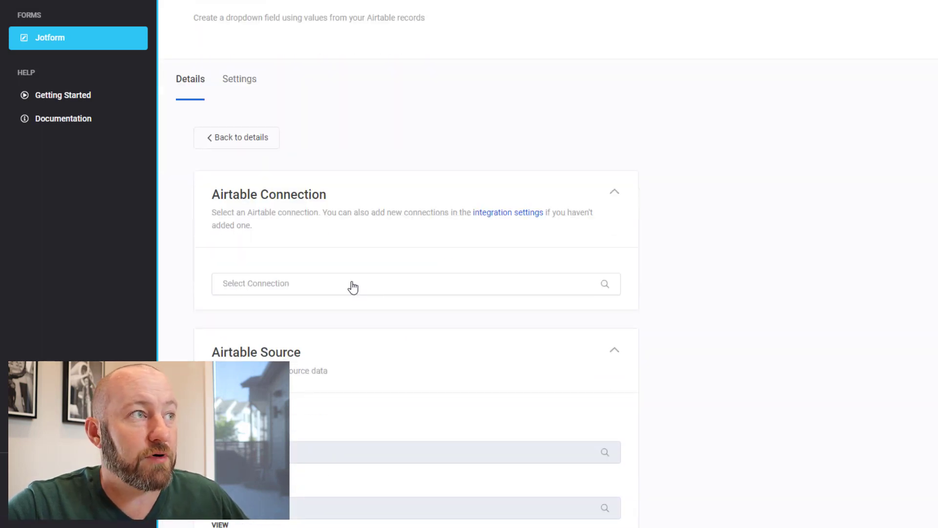
pyautogui.click(334, 279)
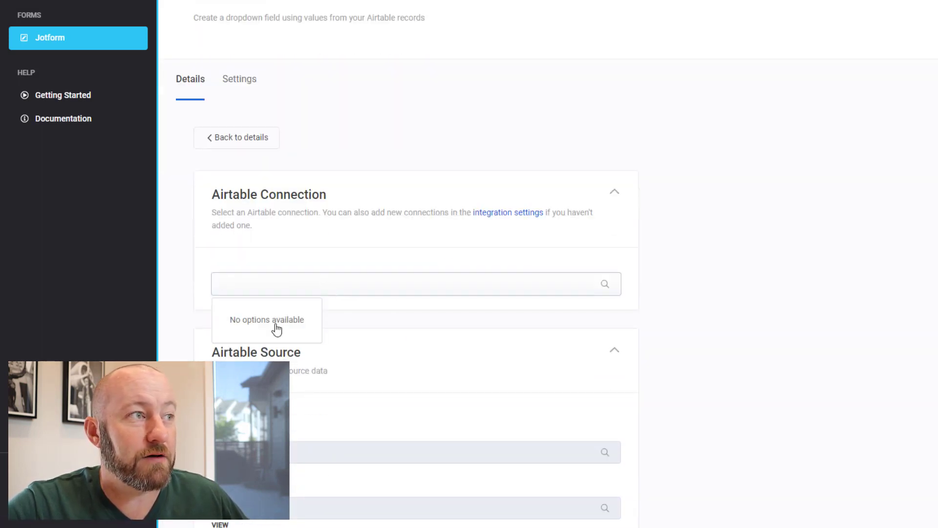
pyautogui.click(733, 238)
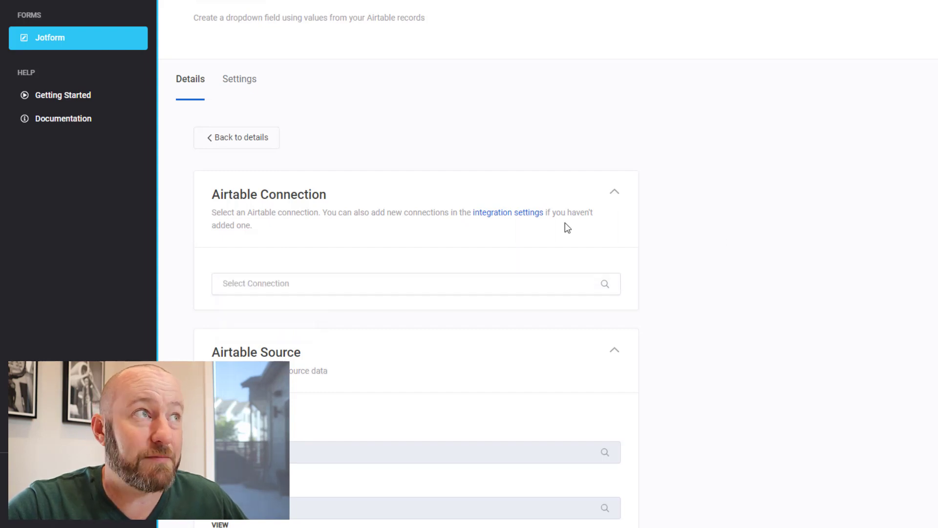
# Open account Settings in a new tab and add a new Airtable integration
pyautogui.click(872, 20)
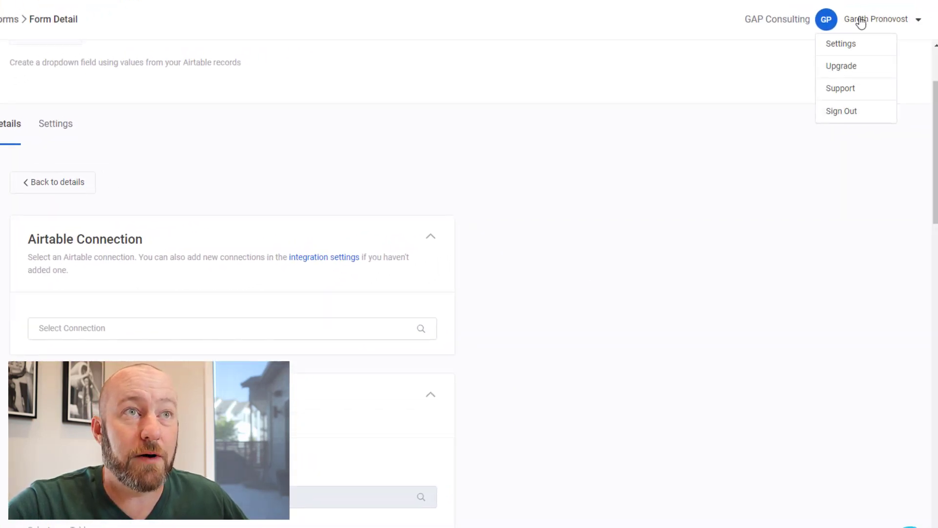
pyautogui.rightClick(843, 47)
pyautogui.click(848, 60)
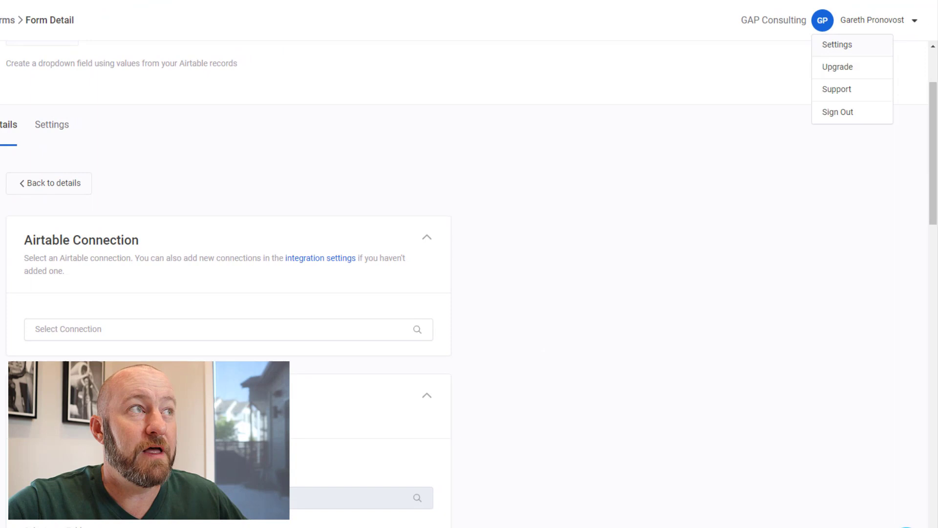
pyautogui.hotkey('ctrl', 'Tab')
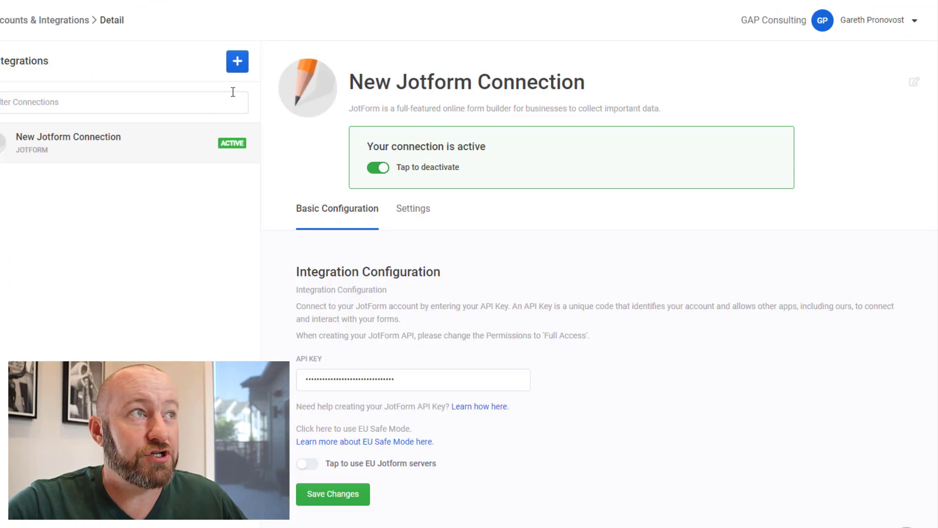
pyautogui.click(236, 66)
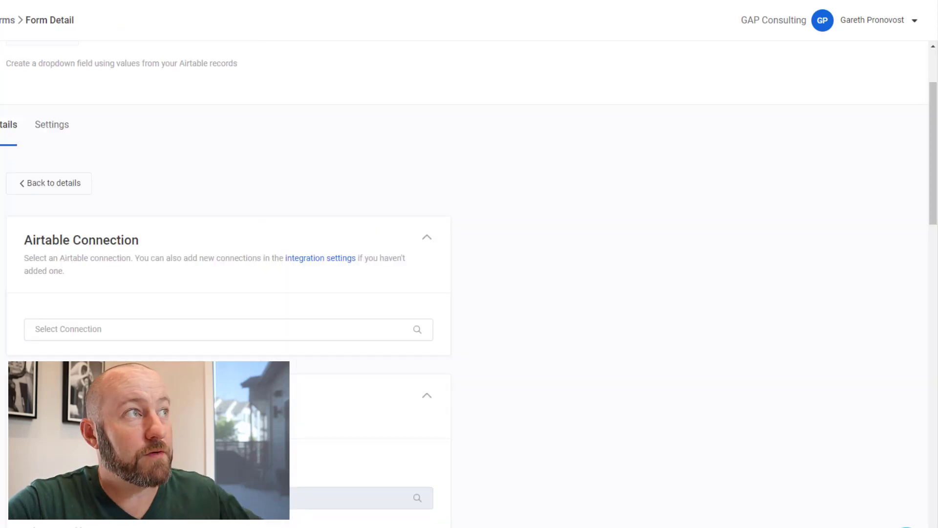
# Use New Airtable Connection, the Conditional Dependencies - Form Example base and the Businesses table
pyautogui.click(499, 355)
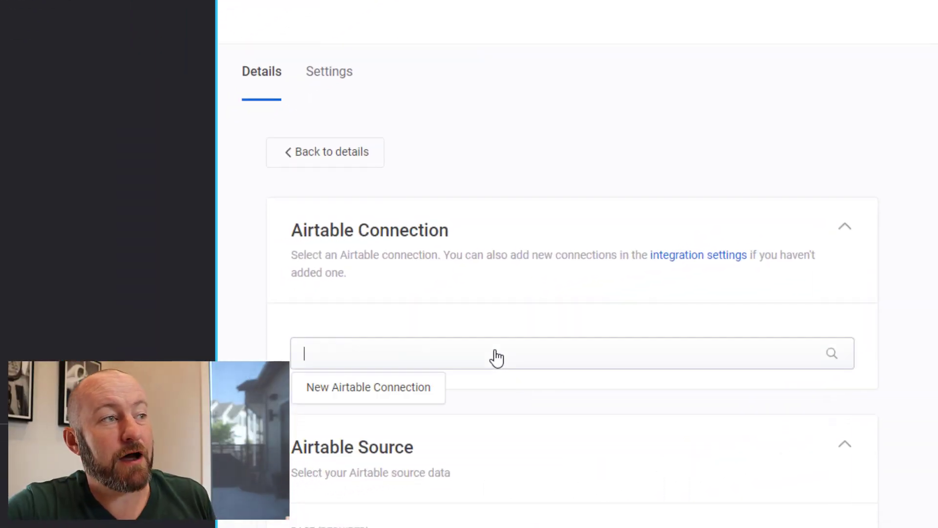
pyautogui.click(351, 387)
pyautogui.scroll(-5, 262, 279)
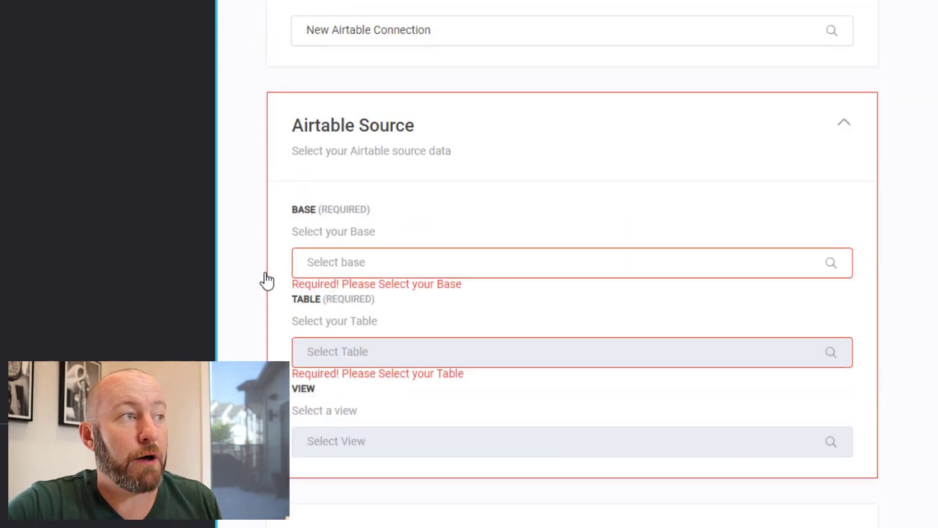
pyautogui.click(447, 264)
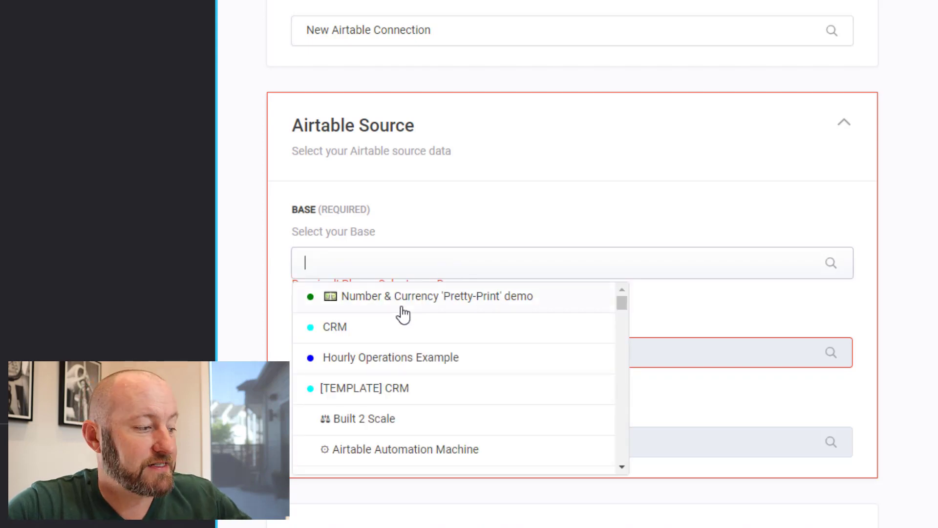
pyautogui.write('cond')
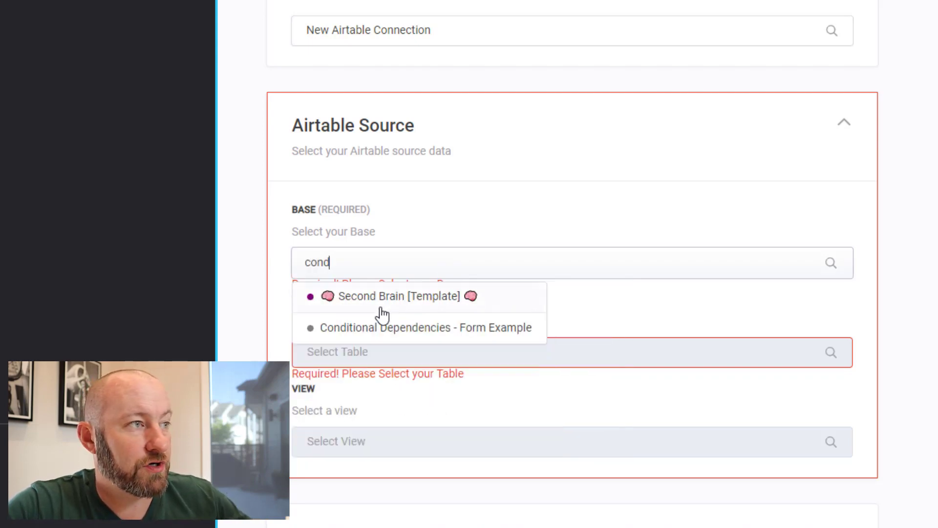
pyautogui.click(378, 337)
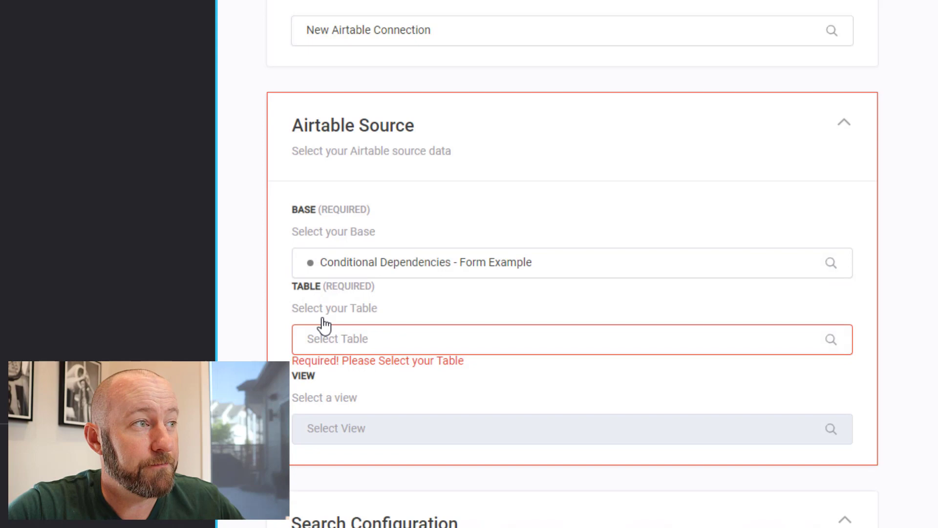
pyautogui.scroll(-2, 614, 294)
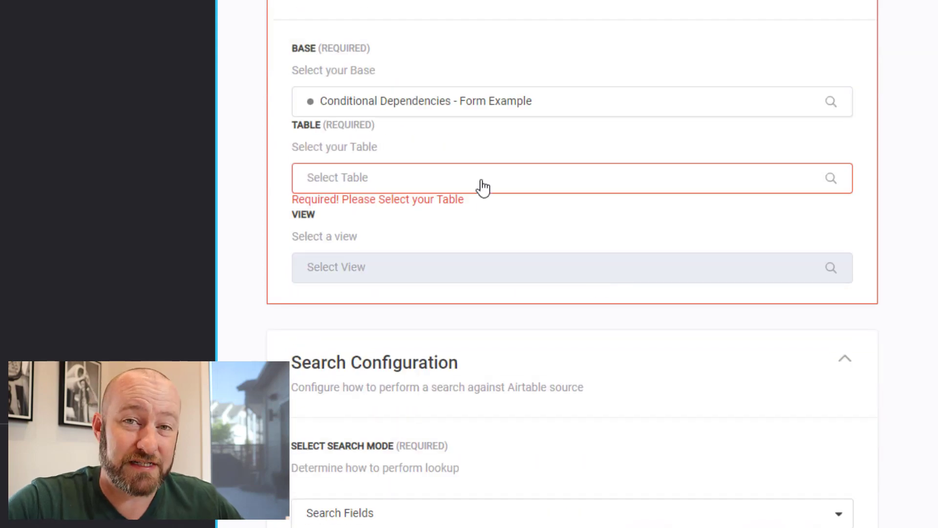
pyautogui.click(483, 188)
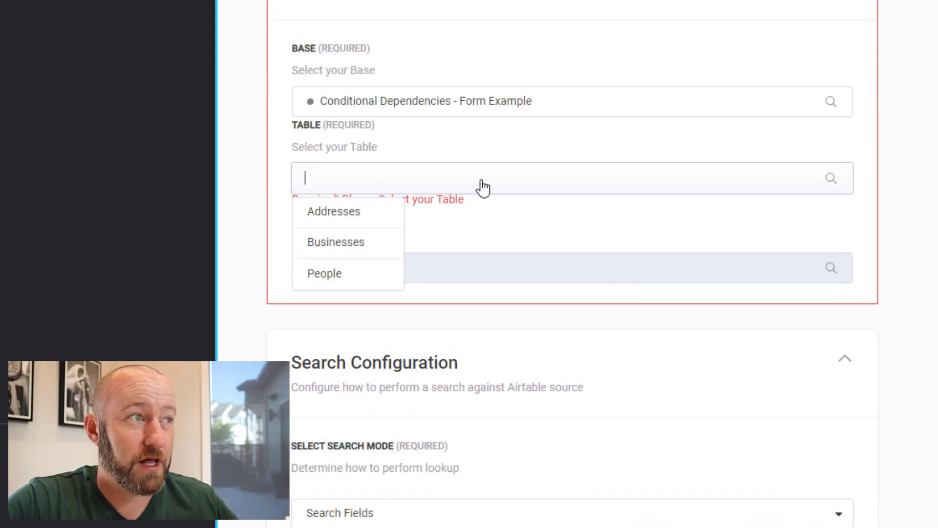
pyautogui.click(360, 244)
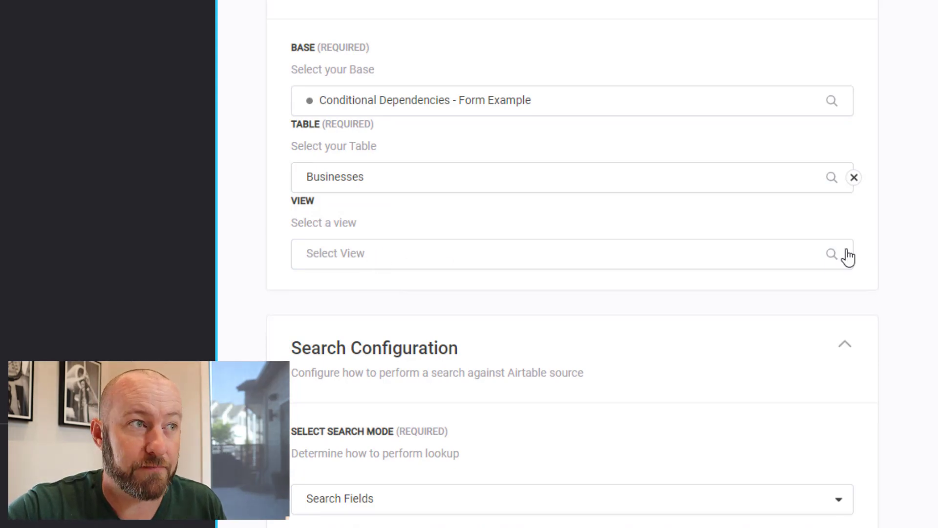
pyautogui.scroll(-5, 572, 293)
pyautogui.scroll(-4, 436, 357)
pyautogui.scroll(-2, 436, 357)
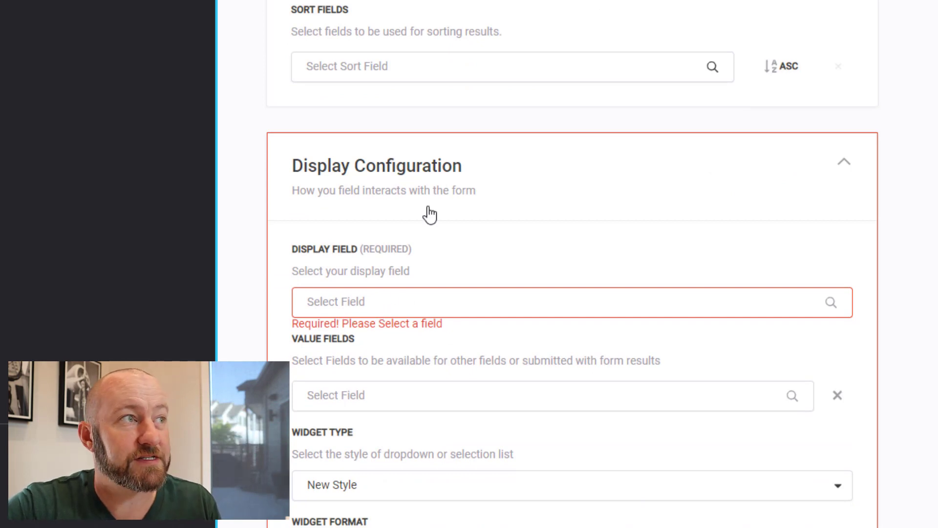
pyautogui.scroll(1, 545, 268)
pyautogui.scroll(2, 545, 268)
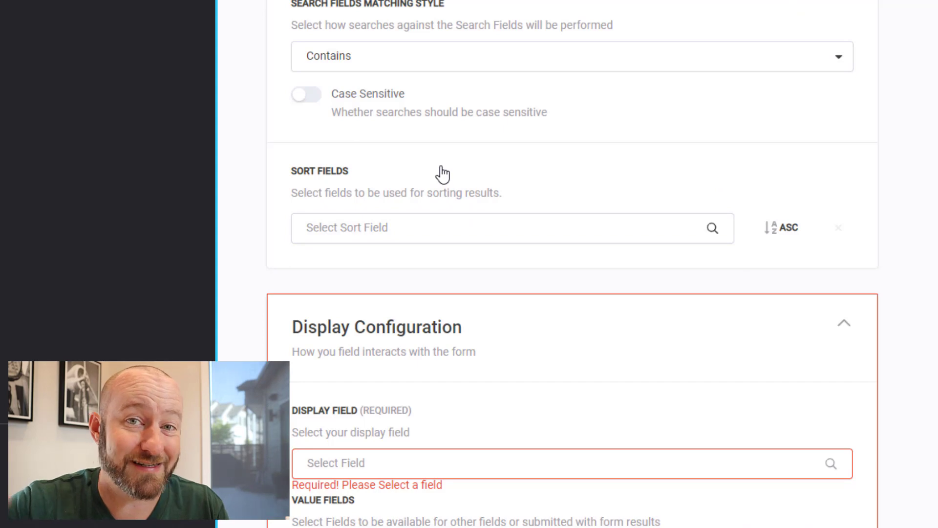
pyautogui.scroll(4, 442, 173)
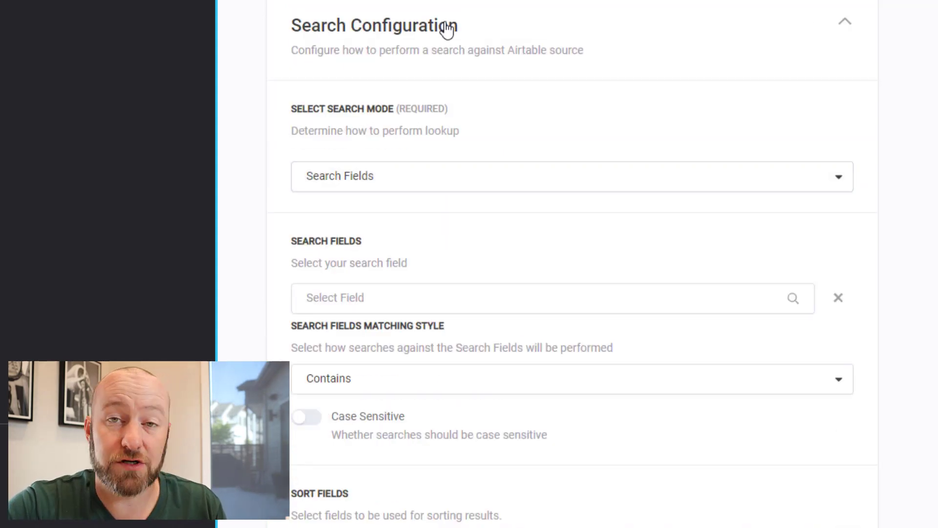
pyautogui.scroll(-1, 624, 113)
pyautogui.scroll(-4, 587, 139)
pyautogui.scroll(-1, 351, 193)
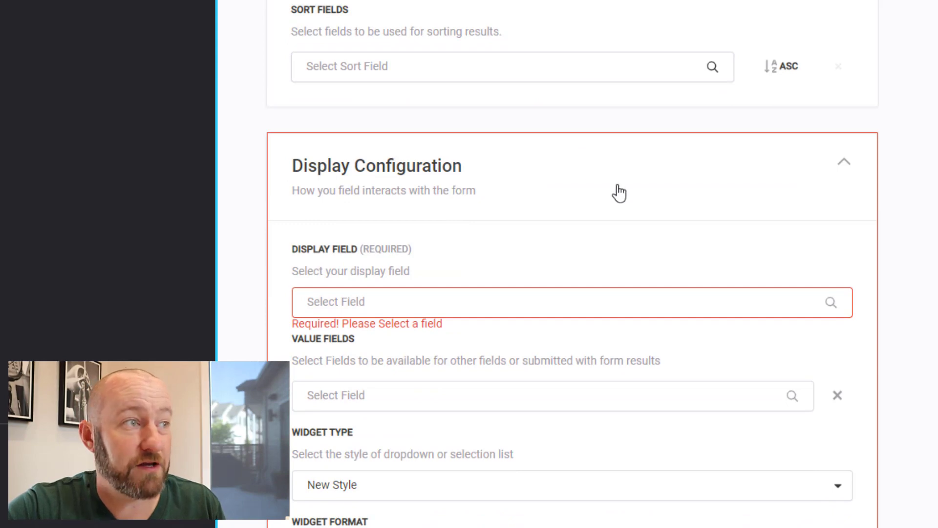
pyautogui.scroll(-2, 367, 151)
# Set the Display Field to Name and save the field details
pyautogui.click(358, 147)
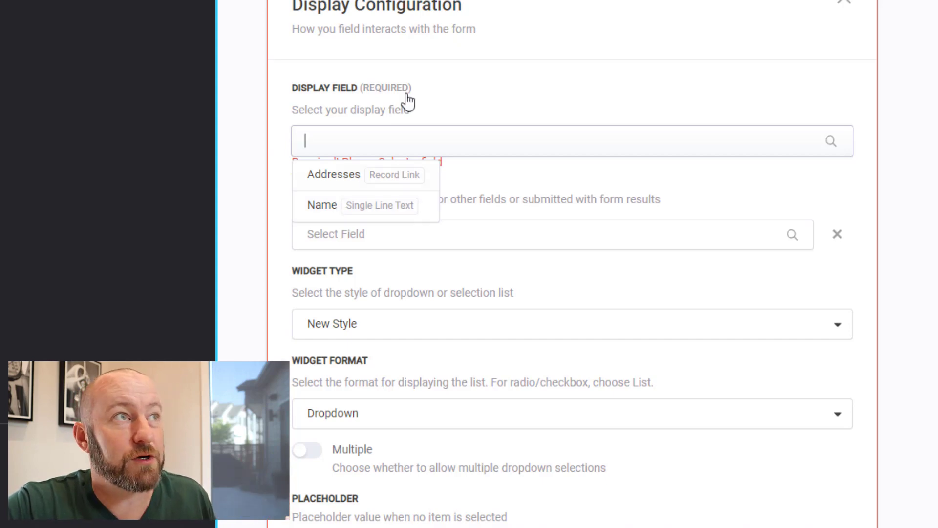
pyautogui.scroll(2, 406, 100)
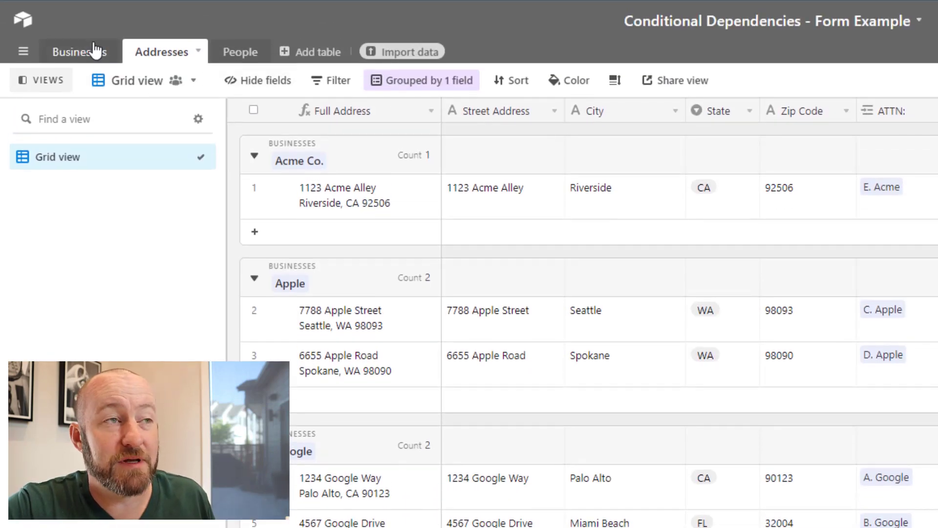
pyautogui.click(95, 51)
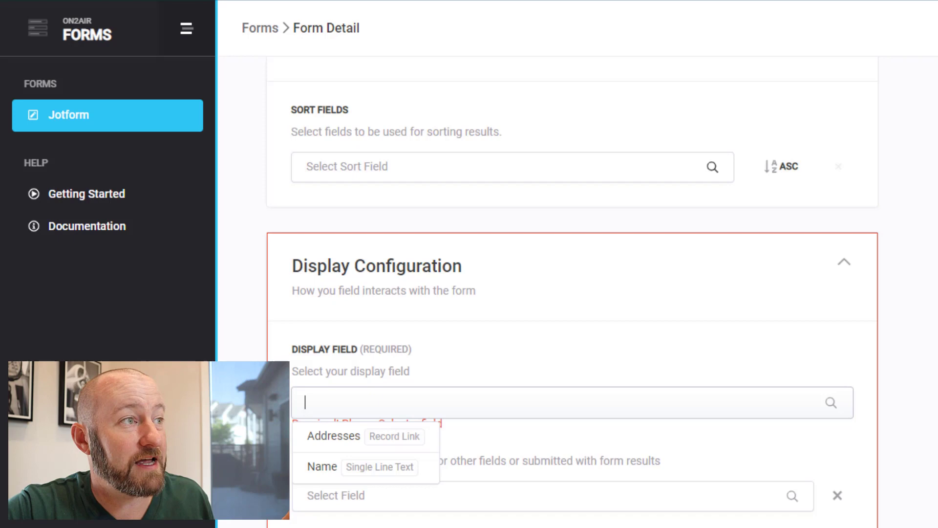
pyautogui.click(326, 208)
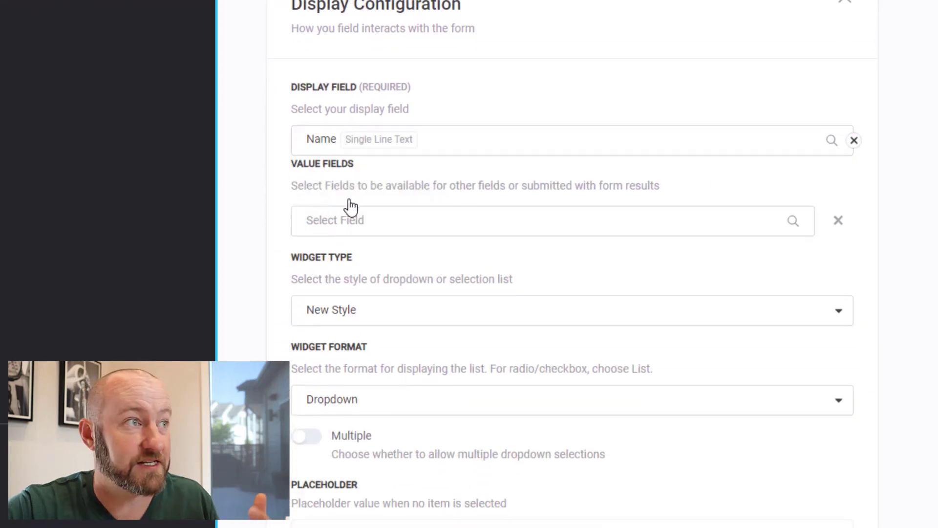
pyautogui.scroll(-6, 350, 206)
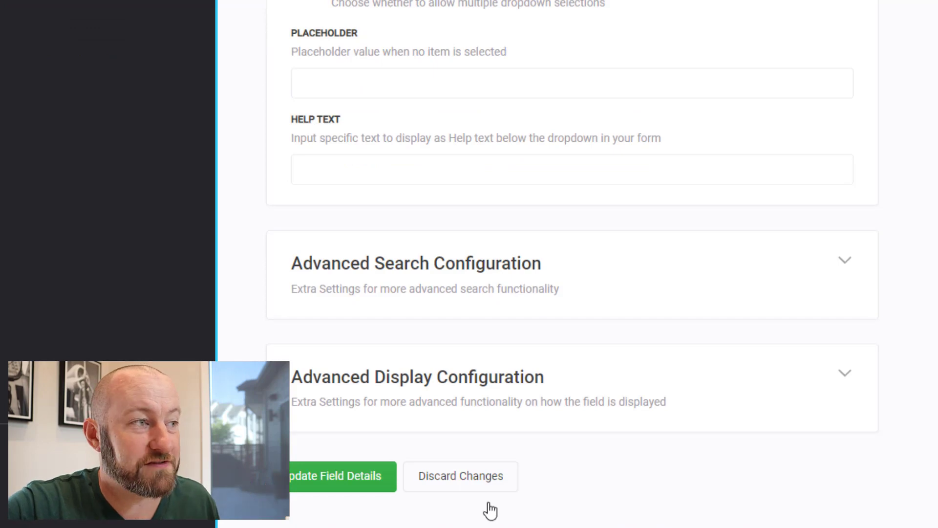
pyautogui.click(367, 483)
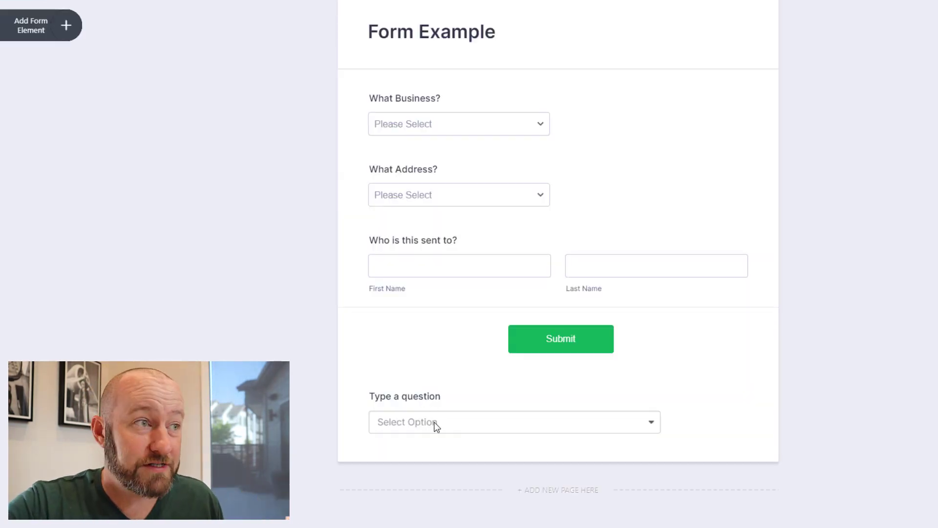
# Label the new dropdown 'What Business?', replace the old question with it at the top, and publish
pyautogui.click(434, 422)
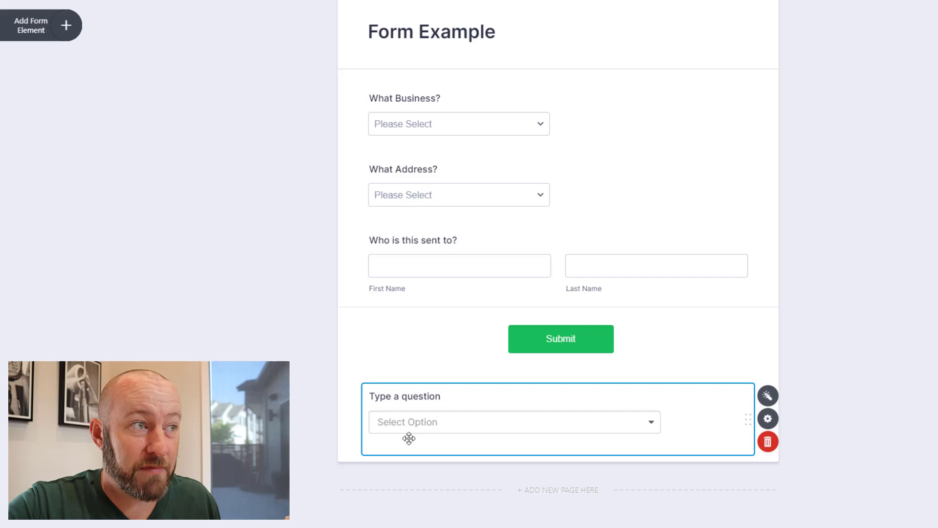
pyautogui.click(418, 396)
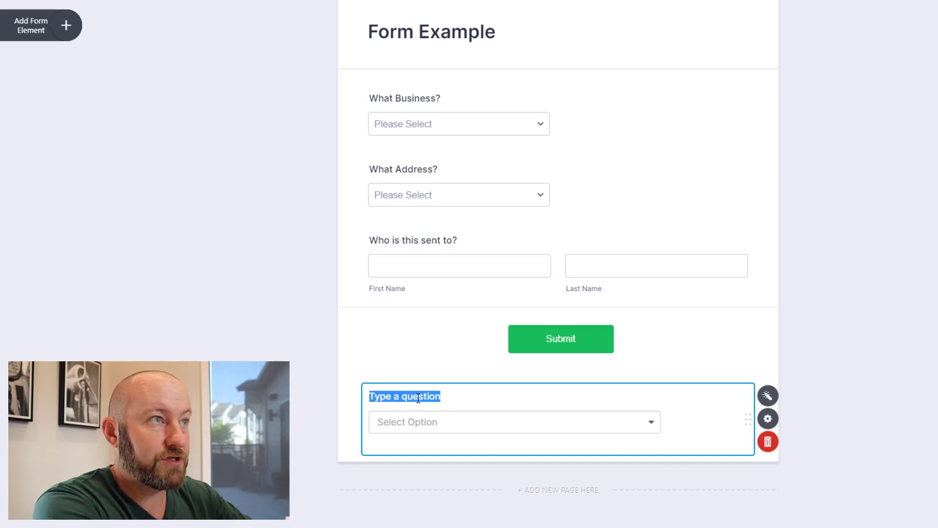
pyautogui.write('What Business?')
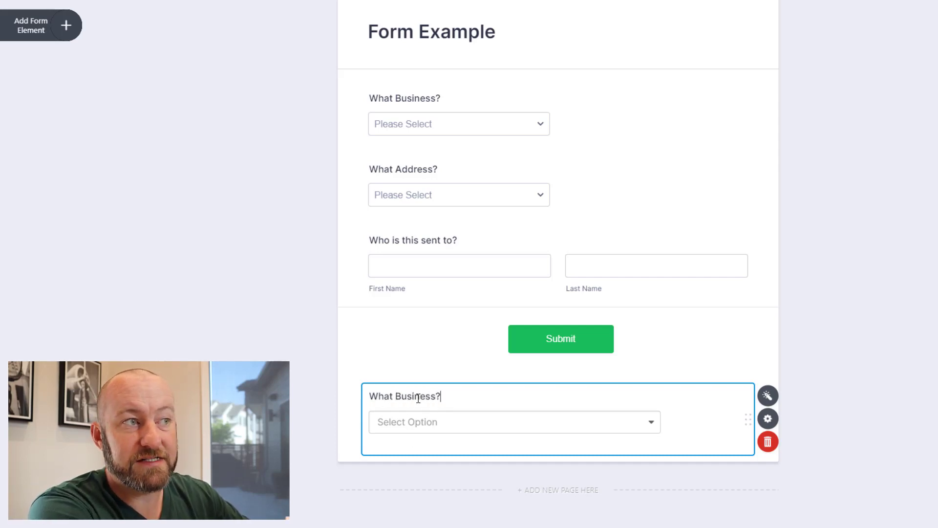
pyautogui.click(741, 130)
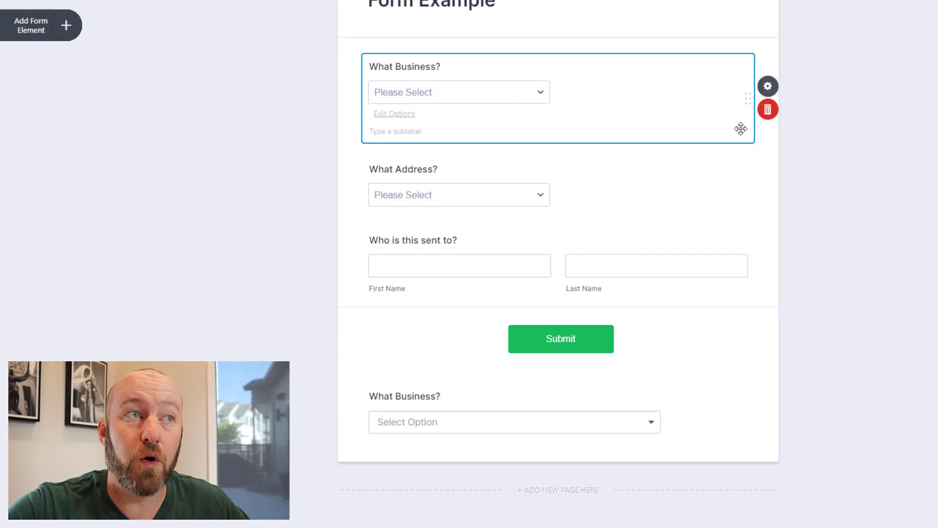
pyautogui.click(768, 109)
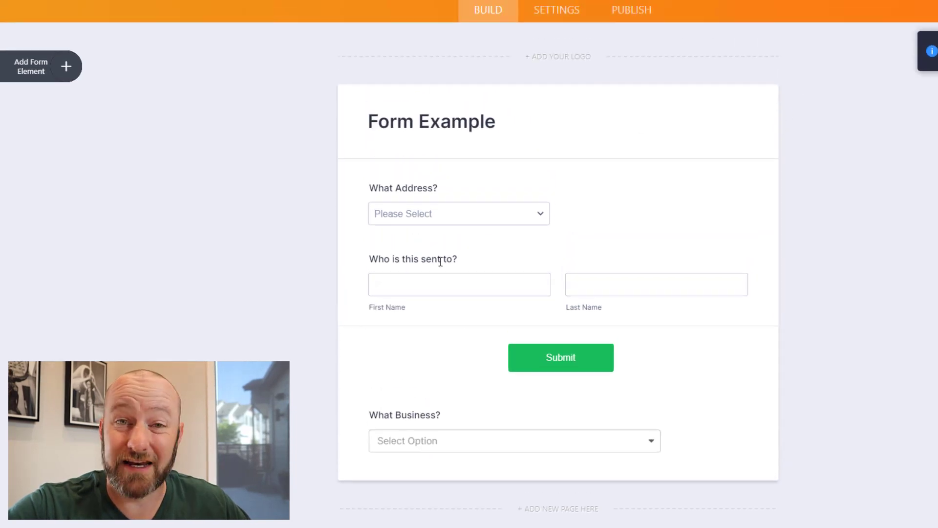
pyautogui.moveTo(739, 442); pyautogui.dragTo(747, 204)
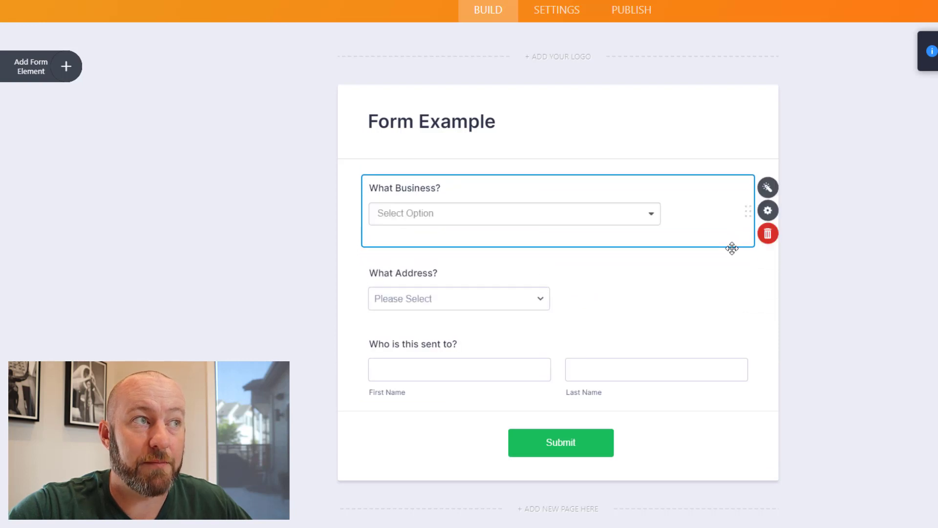
pyautogui.click(635, 9)
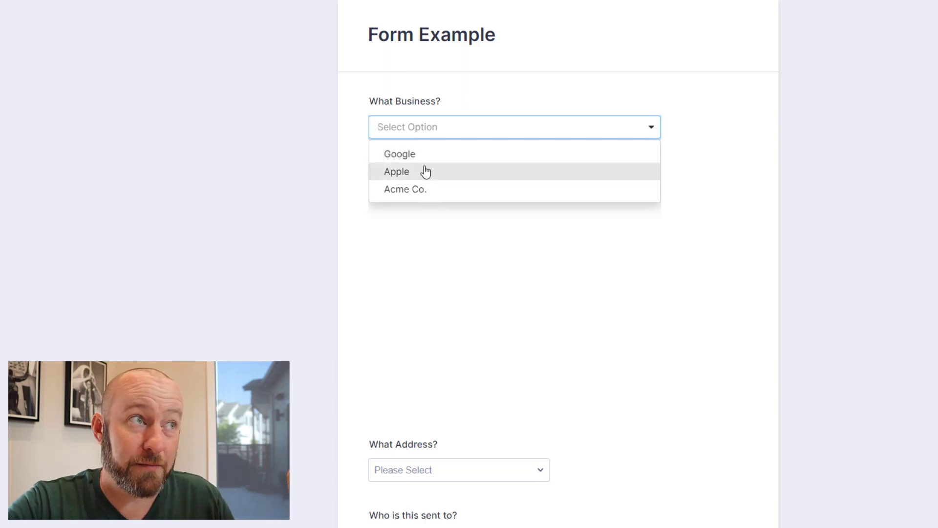
# Close the live form's What Business? dropdown after reviewing Google, Apple and Acme Co
pyautogui.click(483, 95)
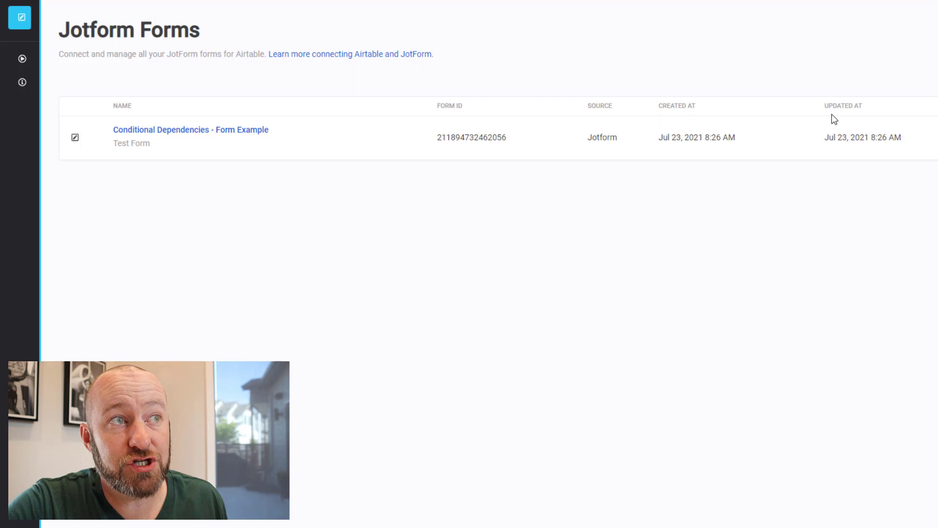
# Open Conditional Dependencies - Form Example and view the New Select Field's details
pyautogui.click(220, 130)
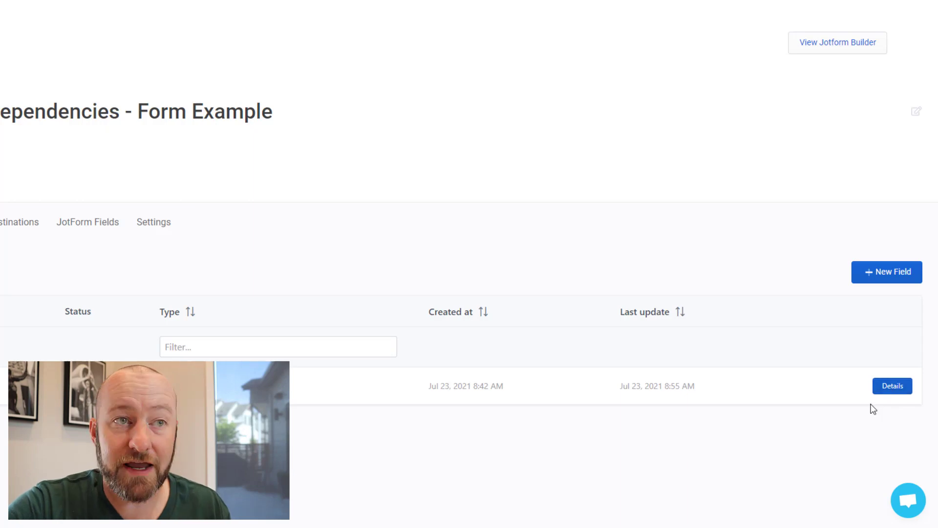
pyautogui.click(884, 388)
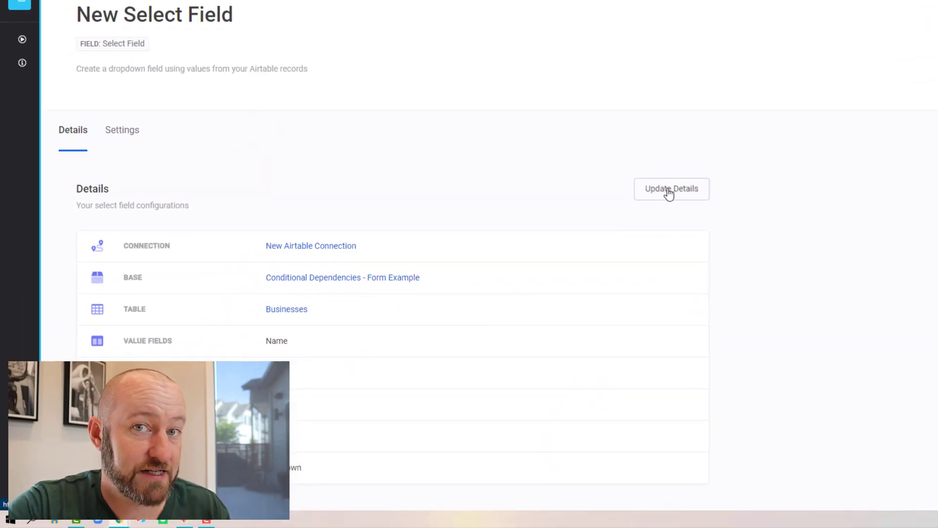
# Re-add Name as the business select field's value field and save the field details
pyautogui.click(668, 190)
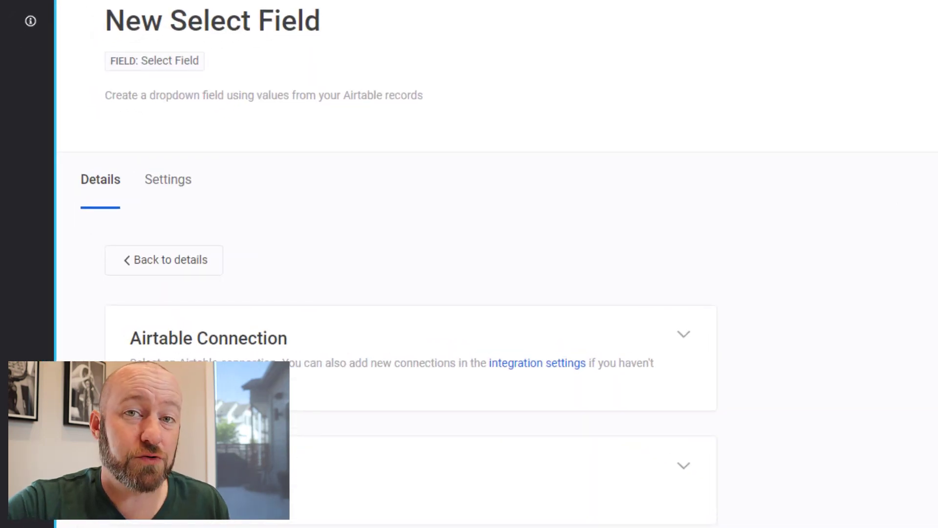
pyautogui.scroll(-5, 411, 293)
pyautogui.scroll(-4, 411, 294)
pyautogui.scroll(-2, 932, 227)
pyautogui.scroll(-4, 375, 173)
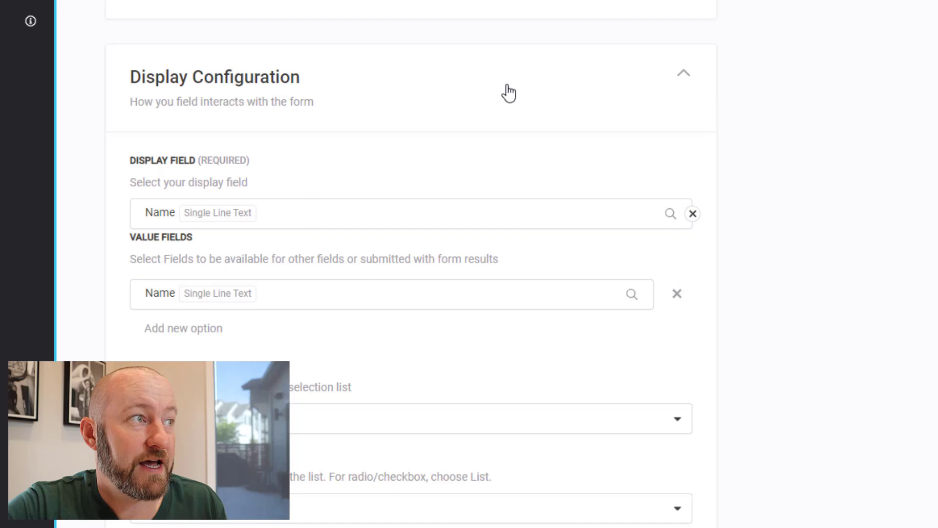
pyautogui.scroll(-2, 875, 128)
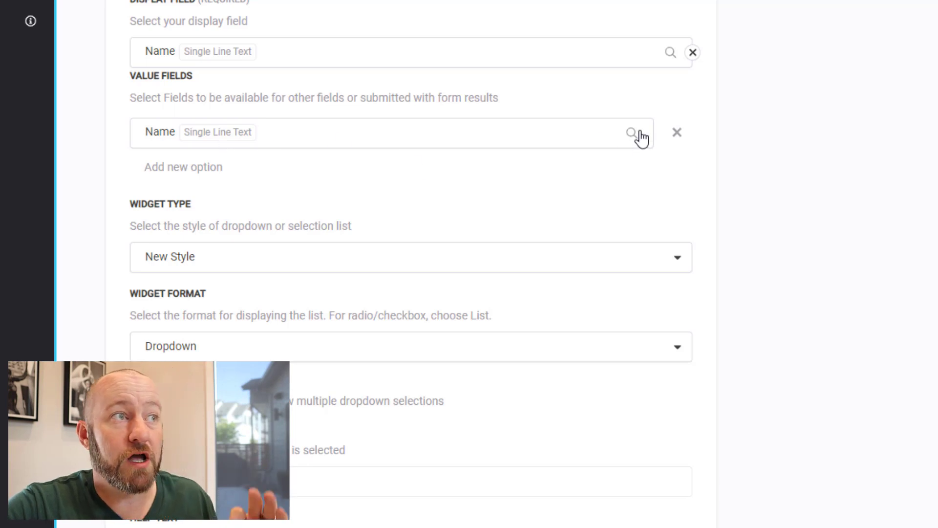
pyautogui.click(676, 135)
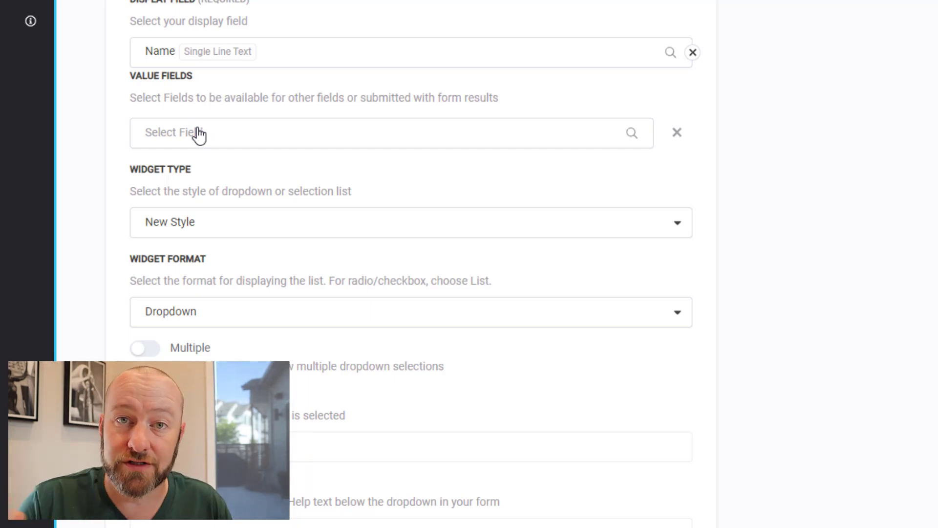
pyautogui.click(198, 133)
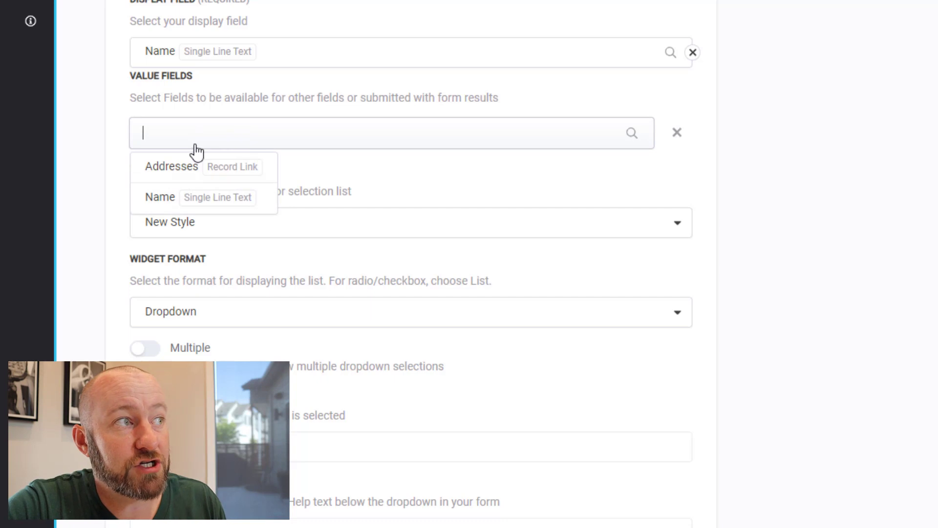
pyautogui.click(175, 204)
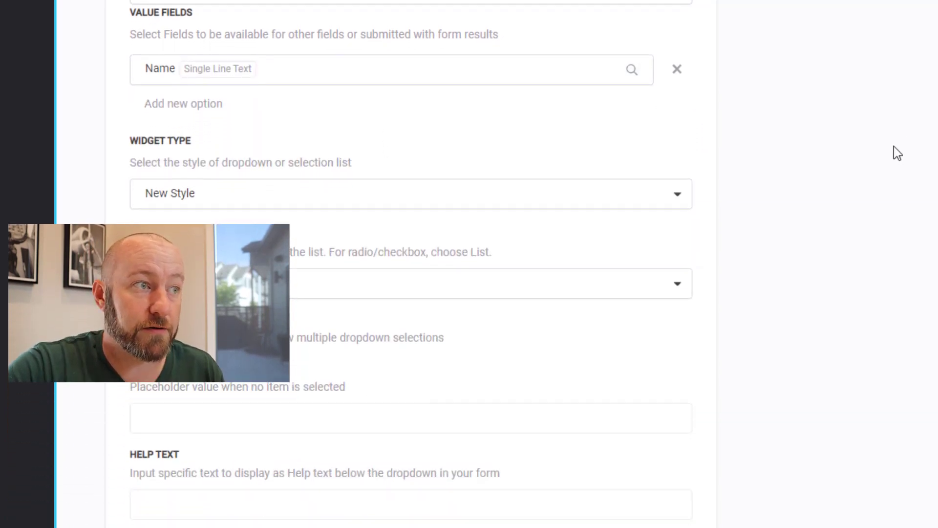
pyautogui.scroll(-4, 893, 151)
pyautogui.click(165, 506)
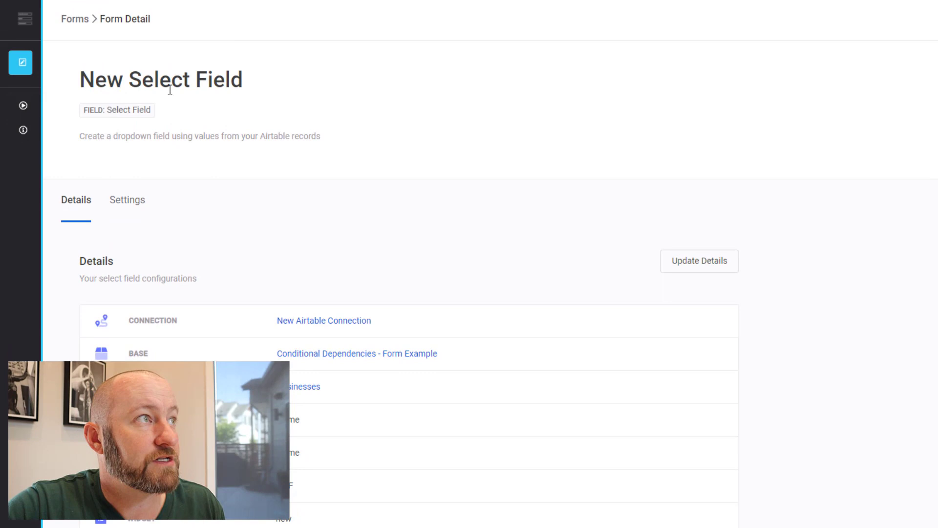
# Add a New Sub Select Field to the Conditional Dependencies form
pyautogui.click(73, 19)
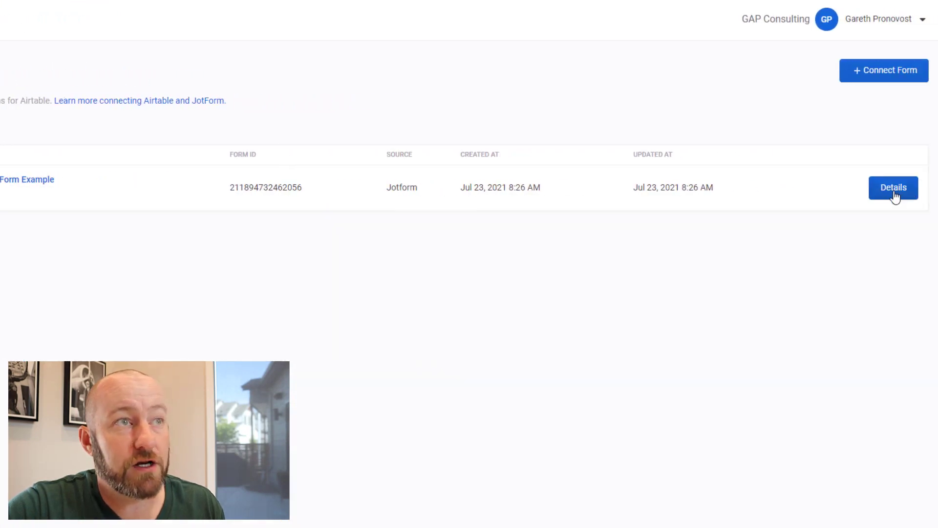
pyautogui.click(896, 190)
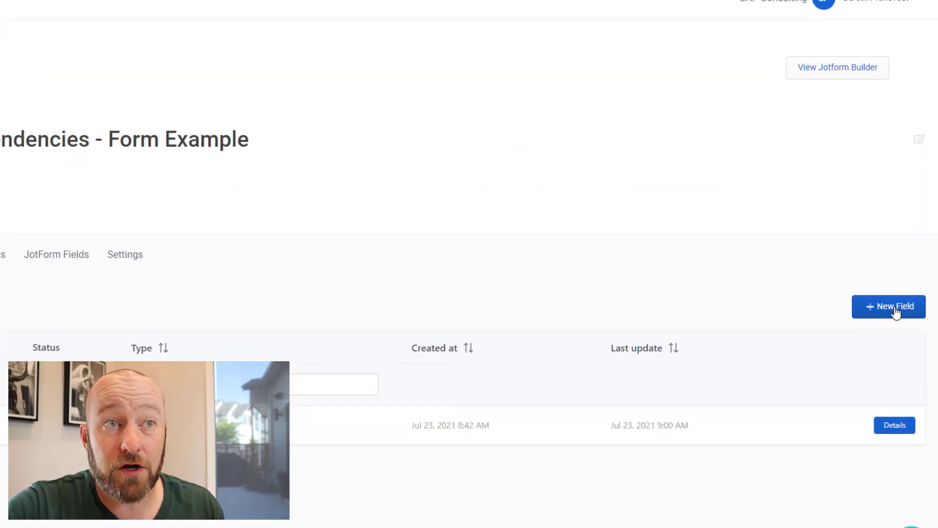
pyautogui.click(884, 265)
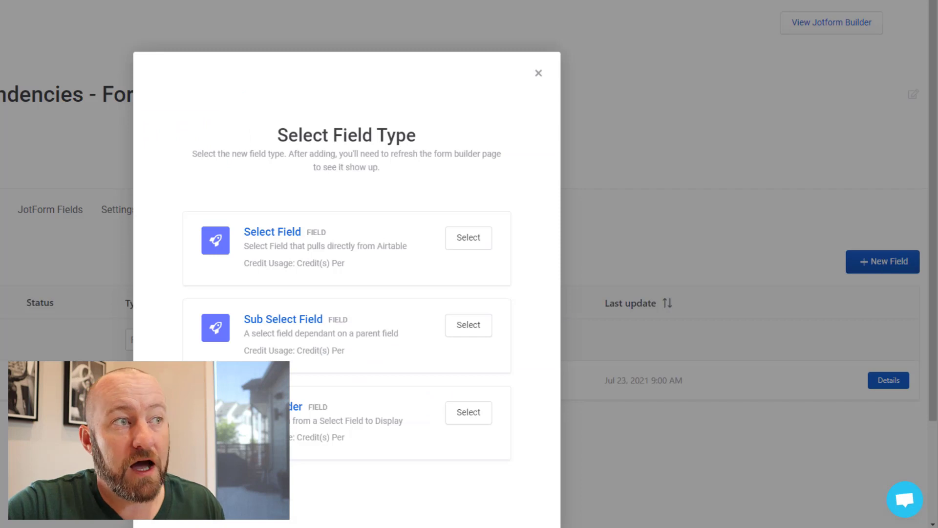
pyautogui.click(299, 334)
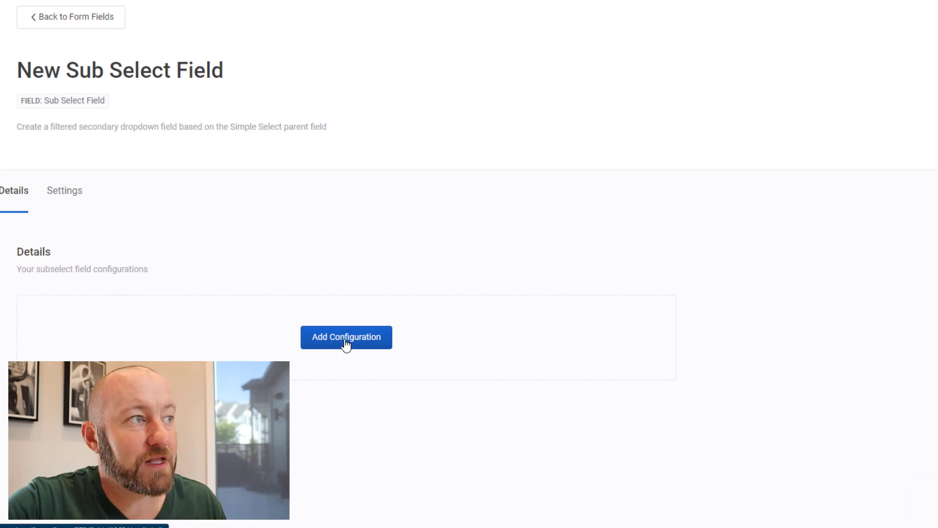
# Connect the sub select field to the Addresses table of the Conditional Dependencies - Form Example base
pyautogui.click(346, 337)
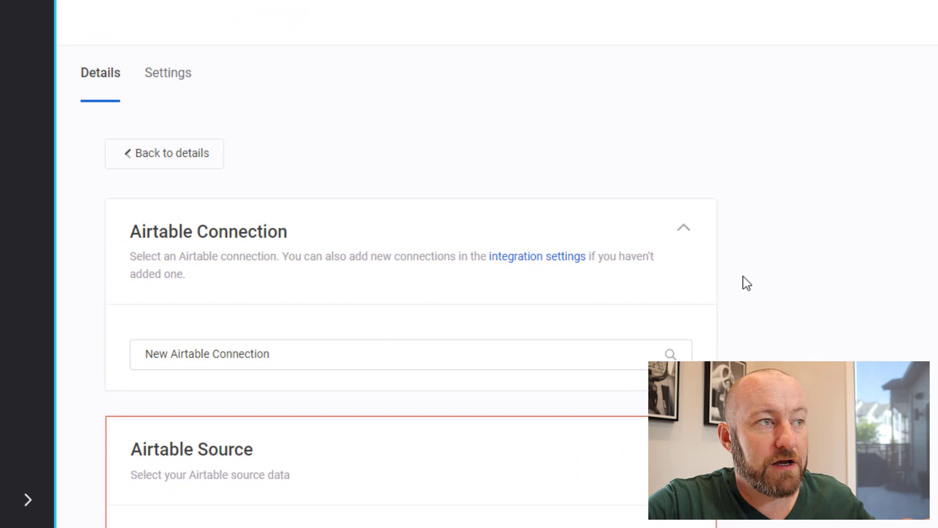
pyautogui.scroll(-5, 361, 191)
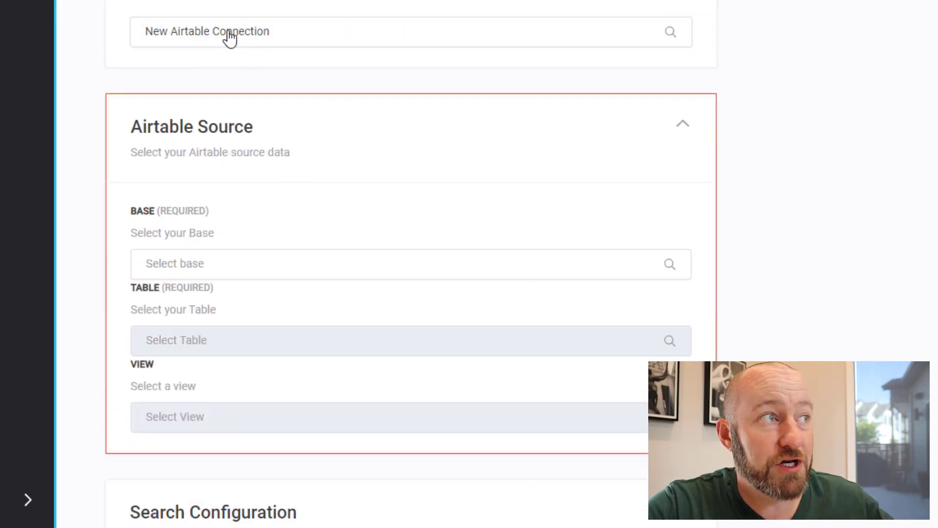
pyautogui.click(193, 265)
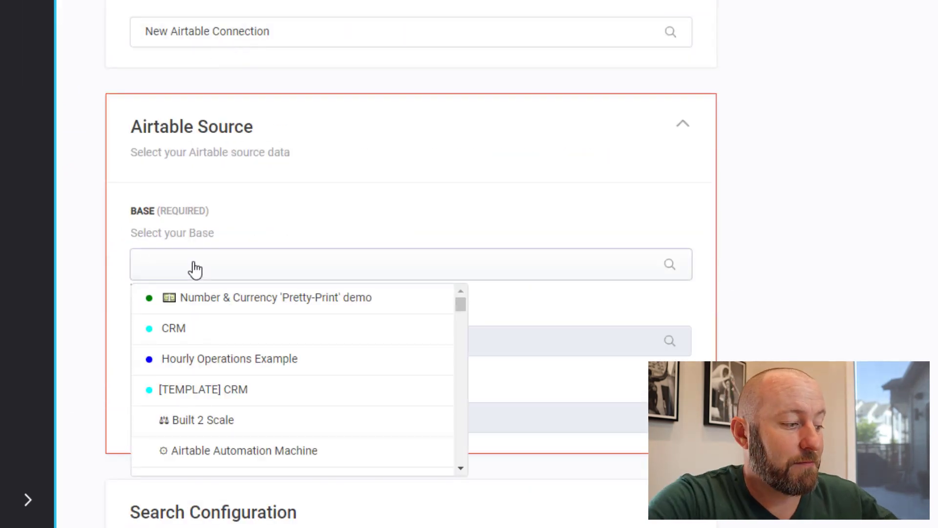
pyautogui.write('condi')
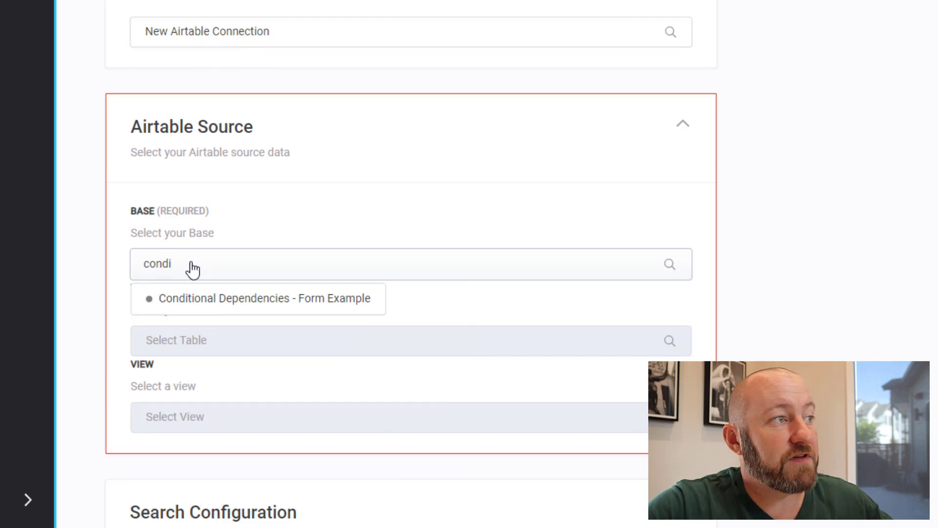
pyautogui.click(229, 308)
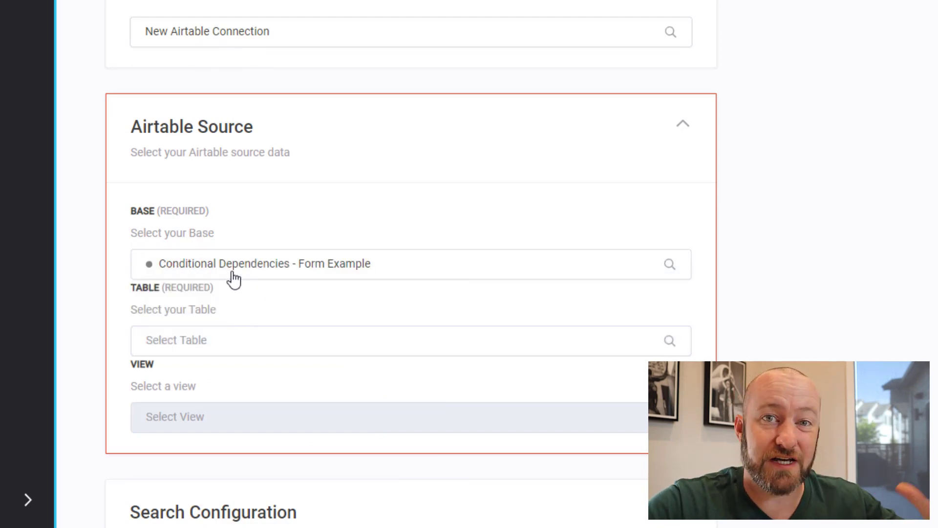
pyautogui.click(224, 348)
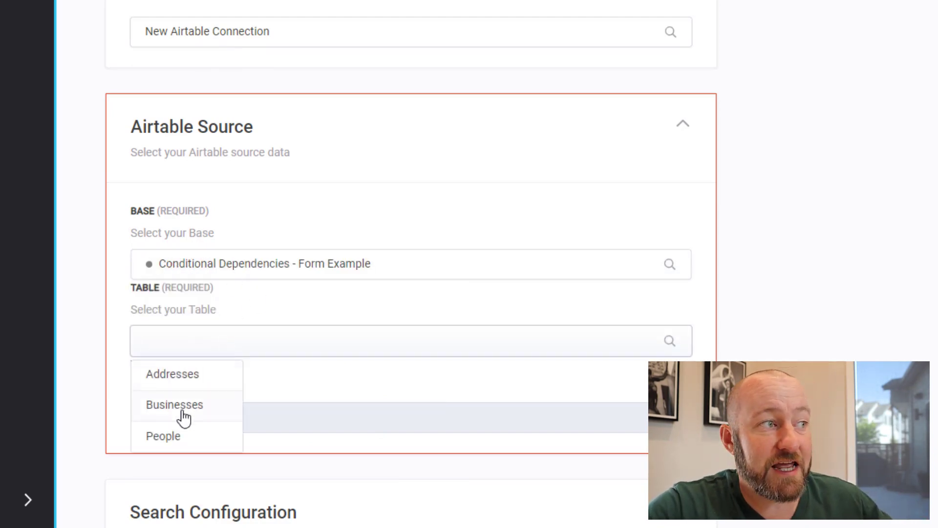
pyautogui.click(160, 379)
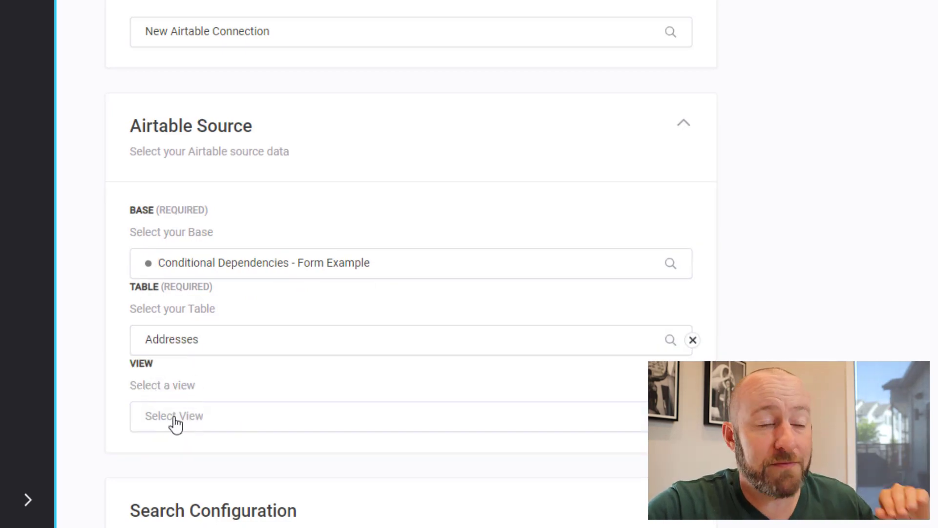
pyautogui.scroll(-3, 858, 320)
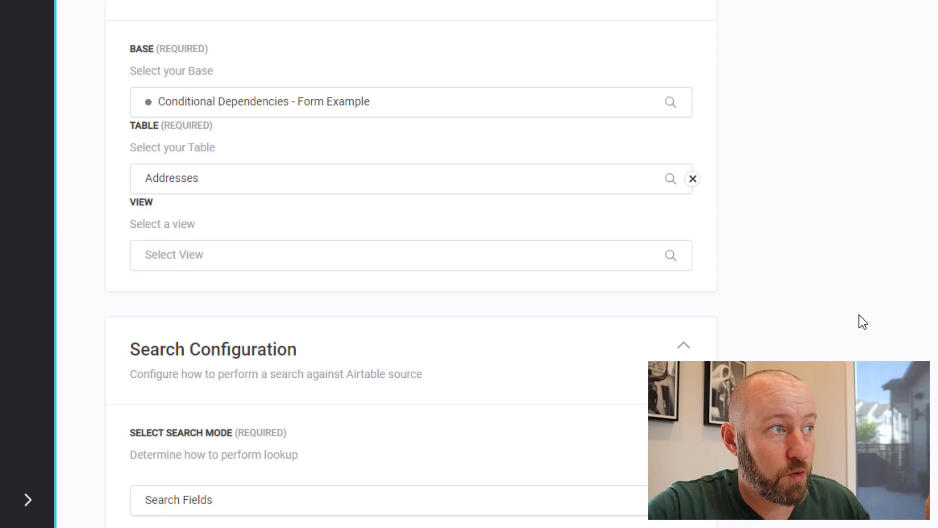
pyautogui.scroll(-5, 858, 320)
pyautogui.scroll(-2, 836, 314)
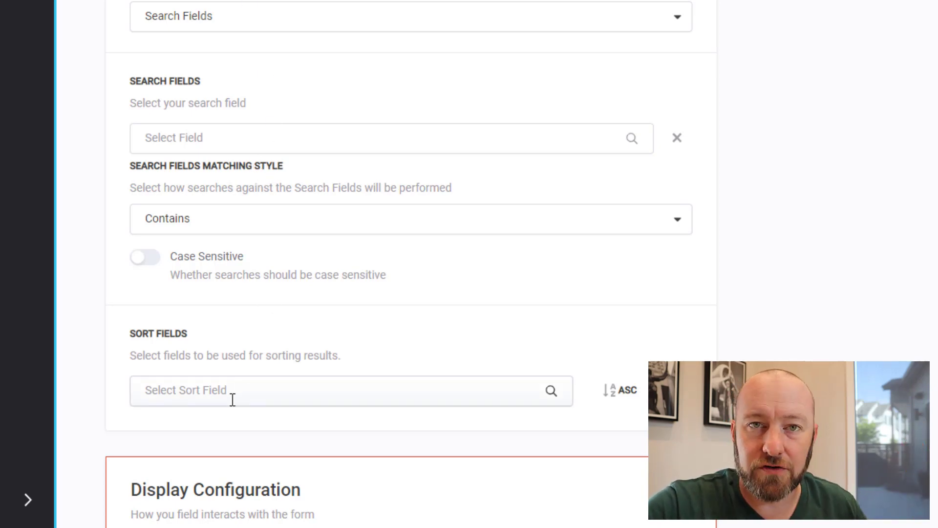
pyautogui.scroll(-1, 692, 225)
pyautogui.scroll(-6, 643, 220)
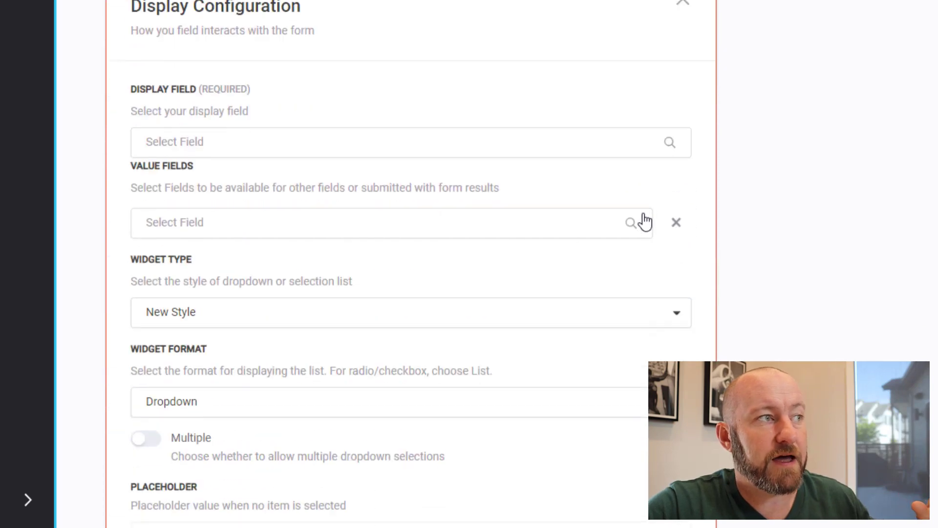
# Set Full Address as the display field and add ATTN: as a value field
pyautogui.click(209, 153)
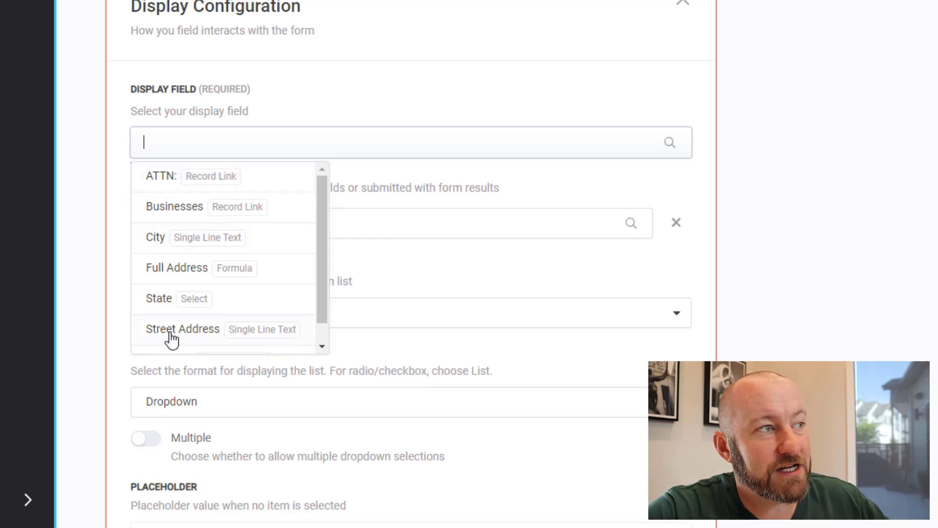
pyautogui.click(176, 273)
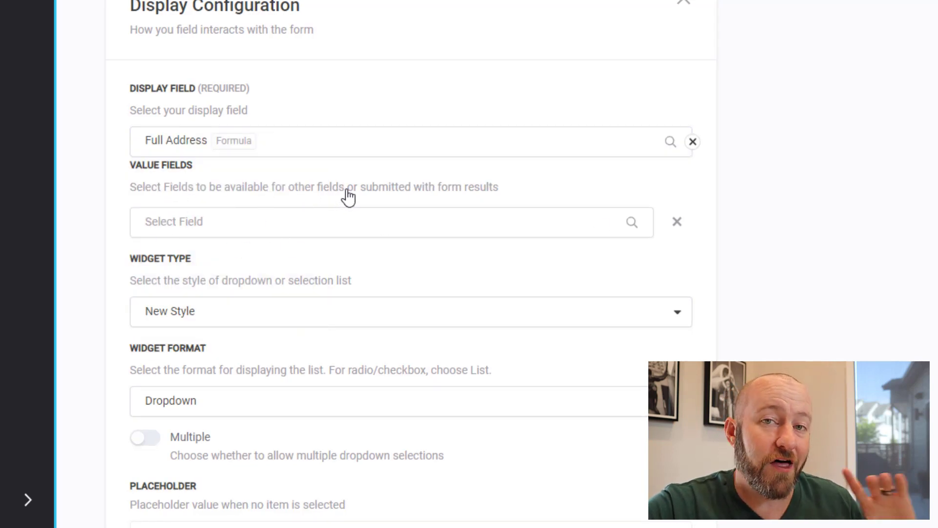
pyautogui.click(348, 233)
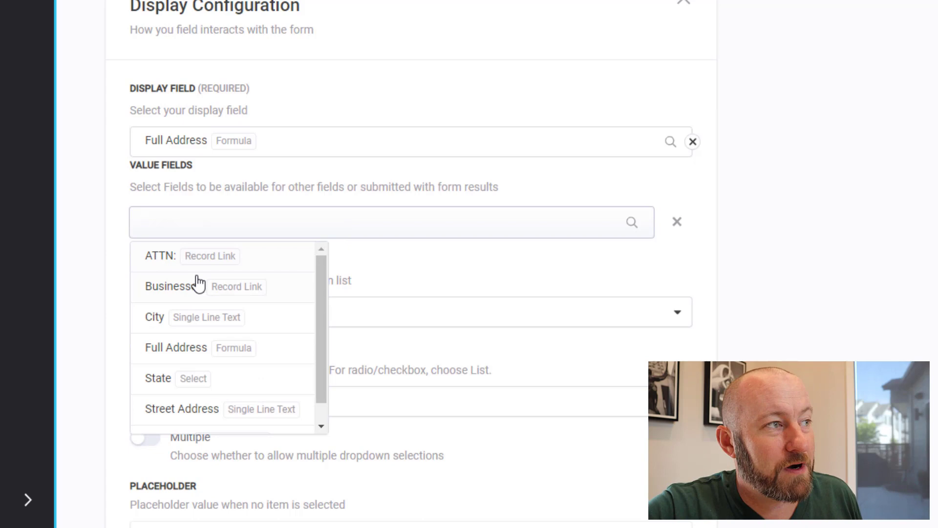
pyautogui.click(157, 258)
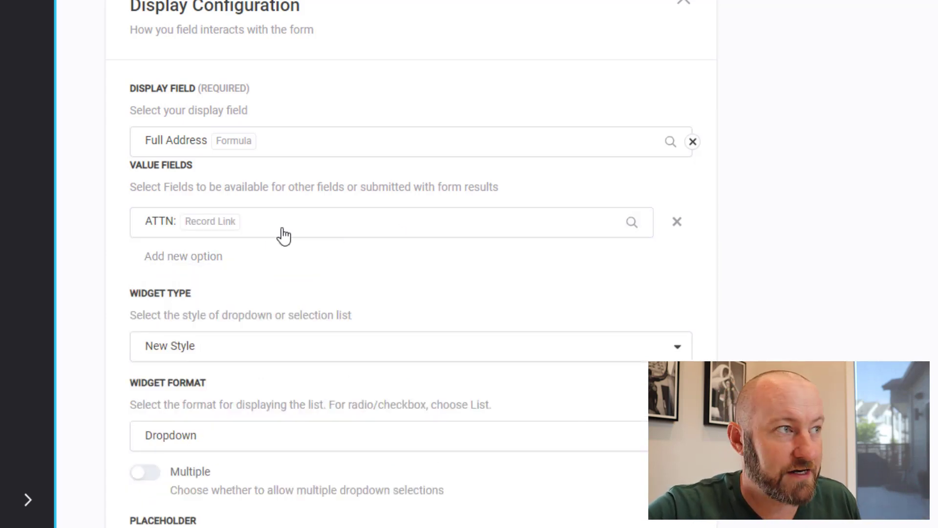
pyautogui.scroll(2, 349, 341)
pyautogui.scroll(-2, 769, 304)
pyautogui.scroll(-5, 752, 301)
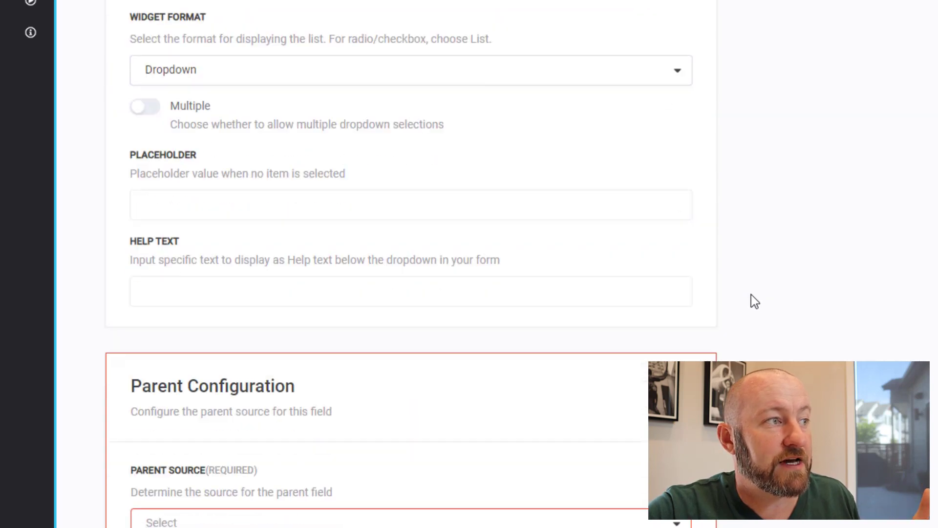
pyautogui.scroll(-3, 751, 301)
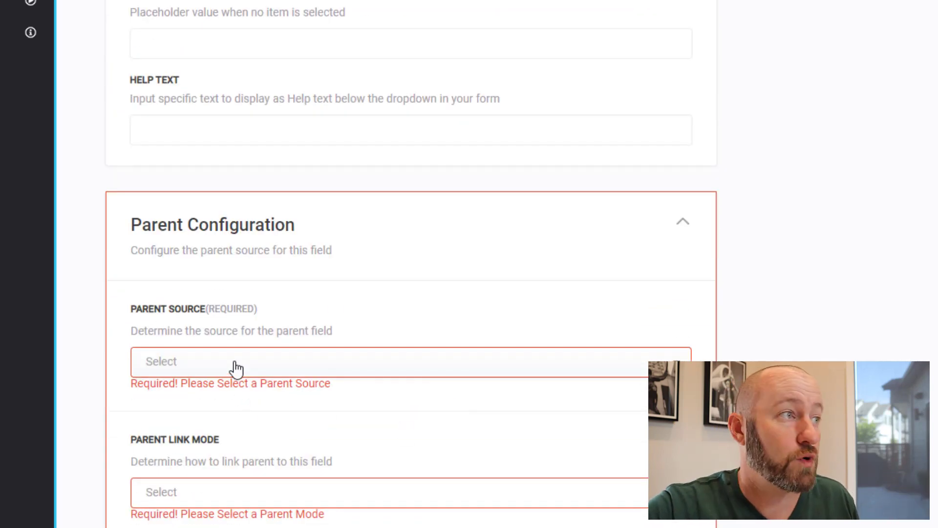
# Set the parent source to the New Select Field, matched on its Name field
pyautogui.click(234, 369)
pyautogui.click(199, 400)
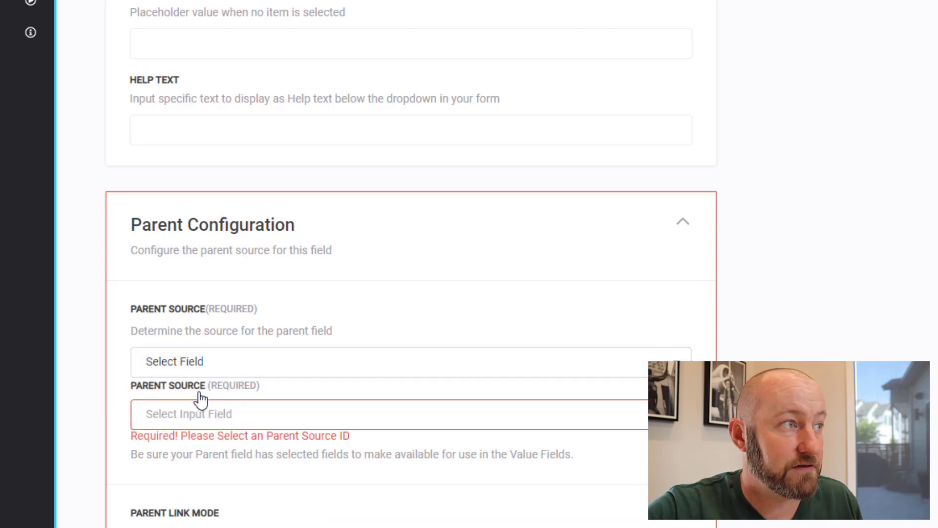
pyautogui.click(224, 421)
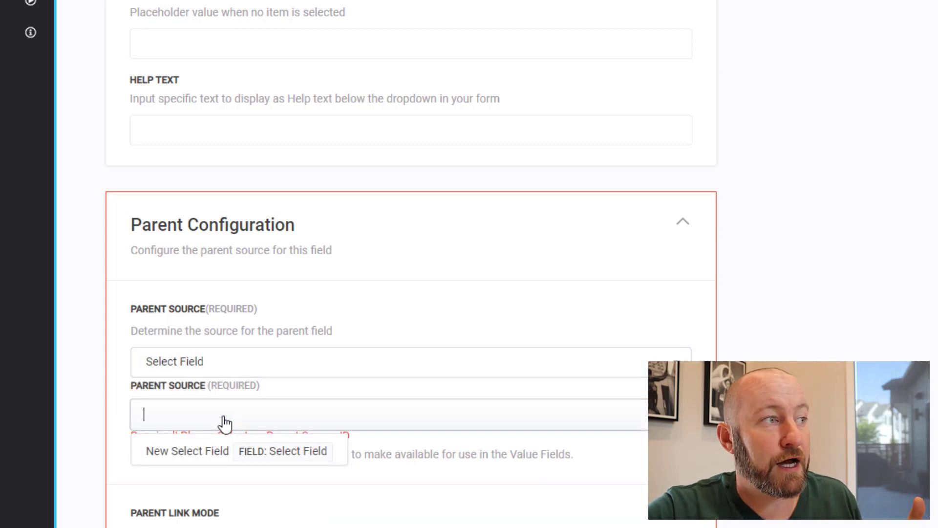
pyautogui.click(189, 452)
pyautogui.click(220, 468)
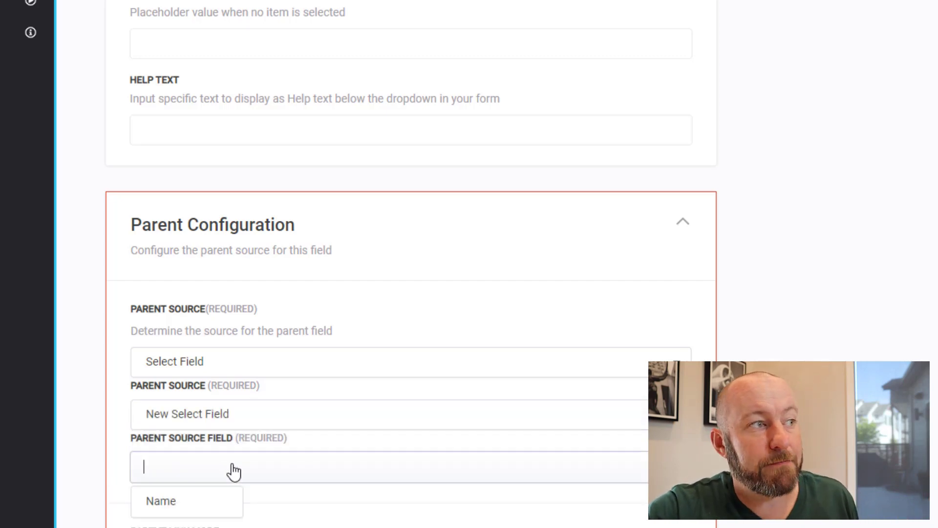
pyautogui.click(176, 501)
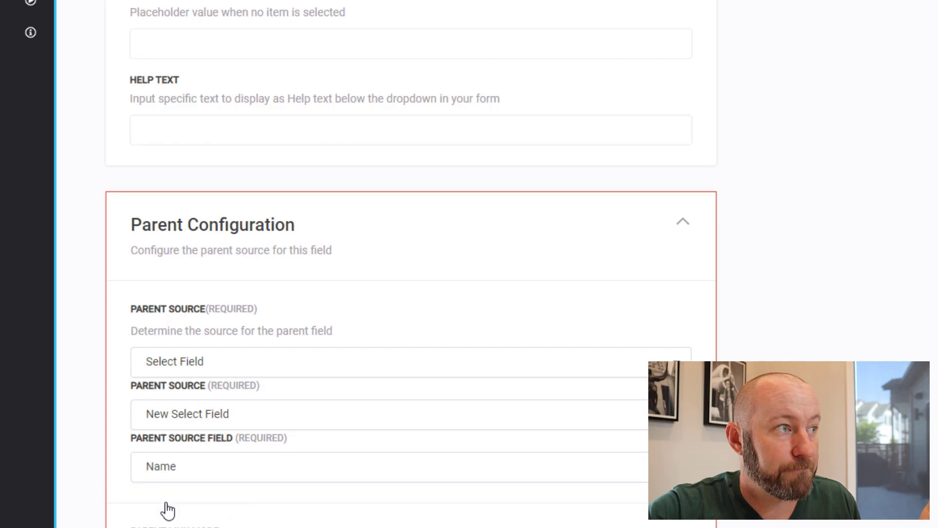
pyautogui.scroll(-4, 158, 333)
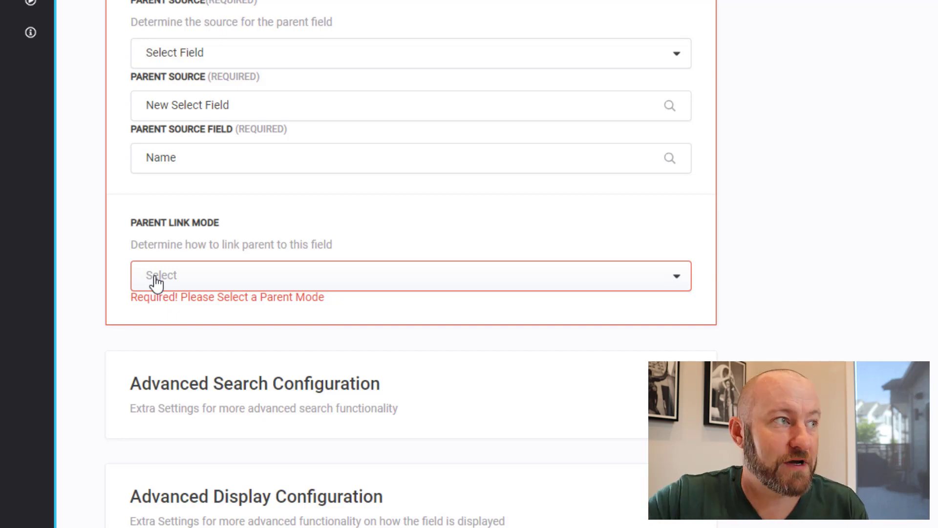
# Use Field Match linking with Exact Match on the Businesses field, then save the field
pyautogui.click(156, 283)
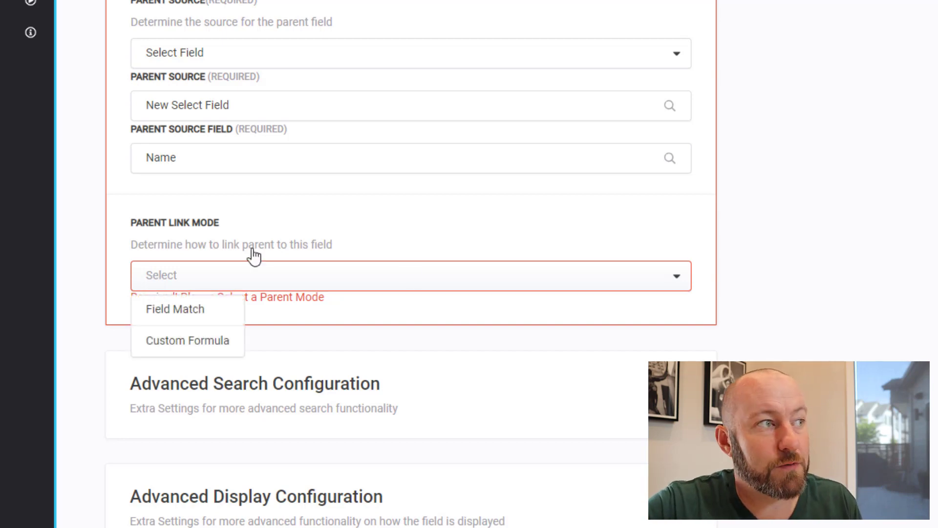
pyautogui.click(193, 311)
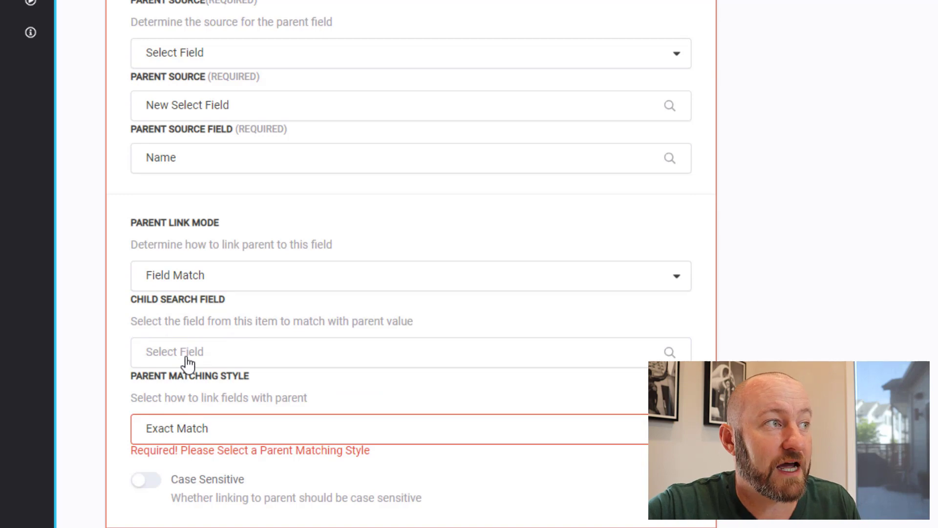
pyautogui.click(175, 433)
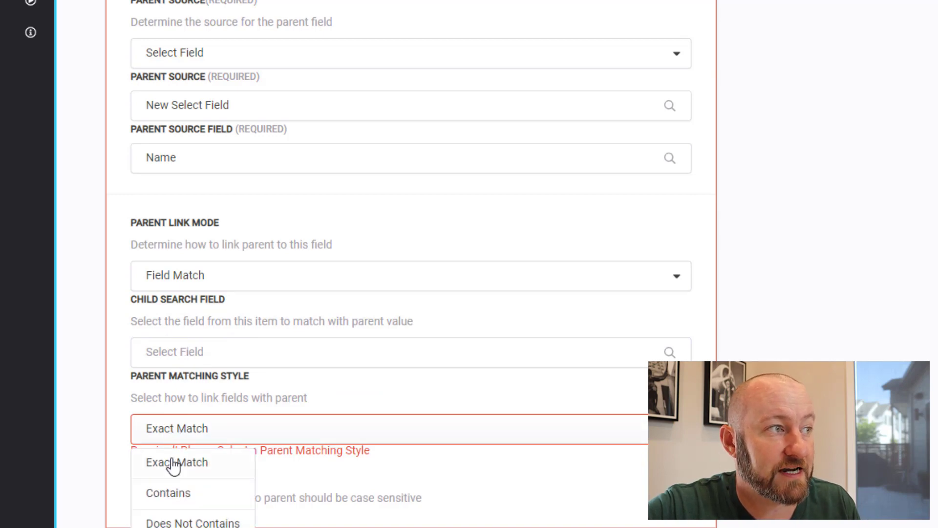
pyautogui.click(173, 463)
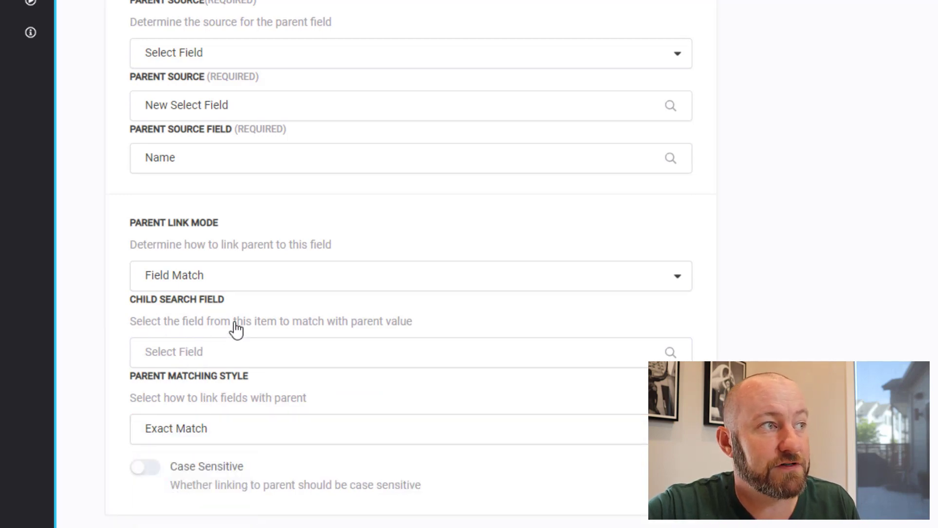
pyautogui.click(319, 357)
pyautogui.click(182, 425)
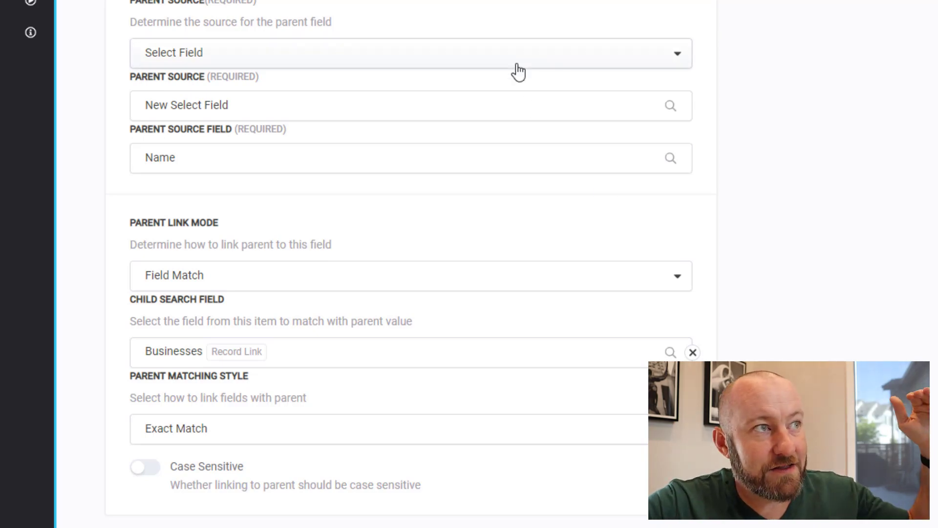
pyautogui.scroll(-4, 528, 462)
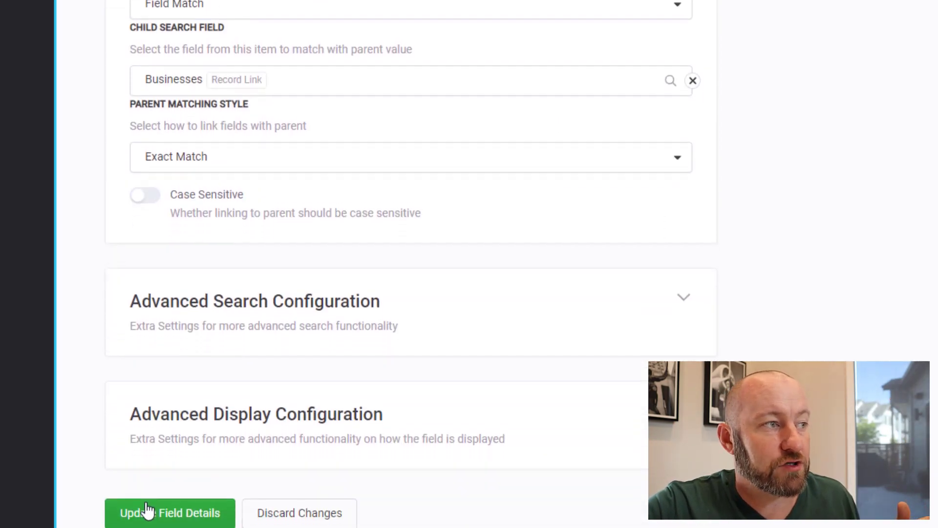
pyautogui.click(163, 489)
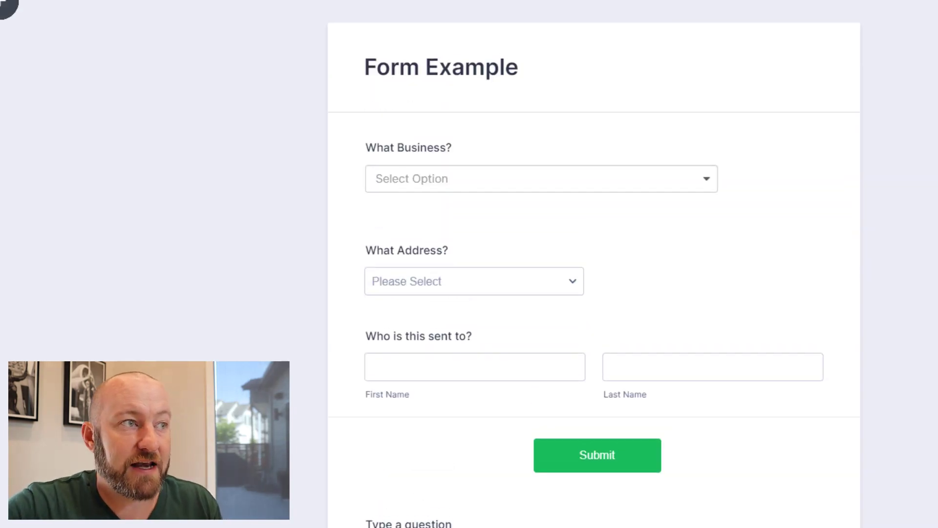
pyautogui.scroll(-1, 423, 414)
# Label the new question 'What Address?', delete the old dropdown, and move it below What Business?
pyautogui.click(414, 393)
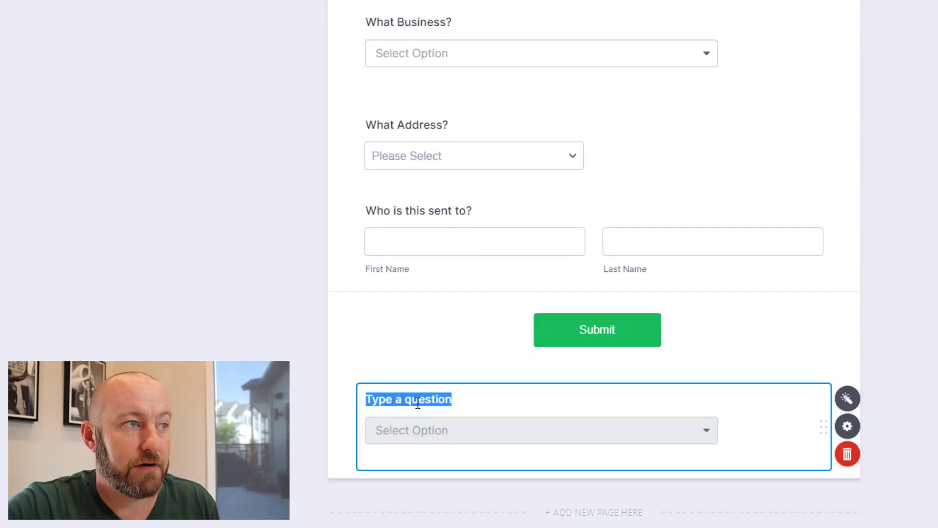
pyautogui.write('Whatt')
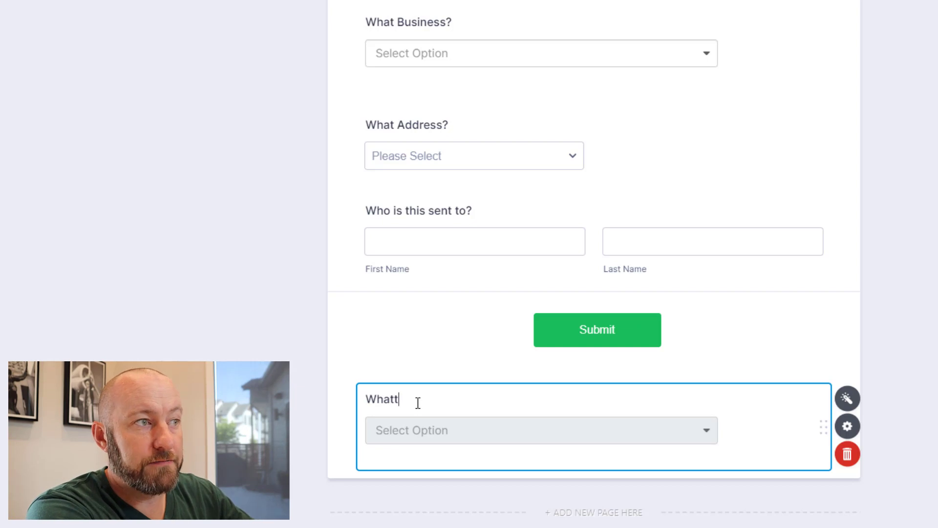
pyautogui.write(' ?')
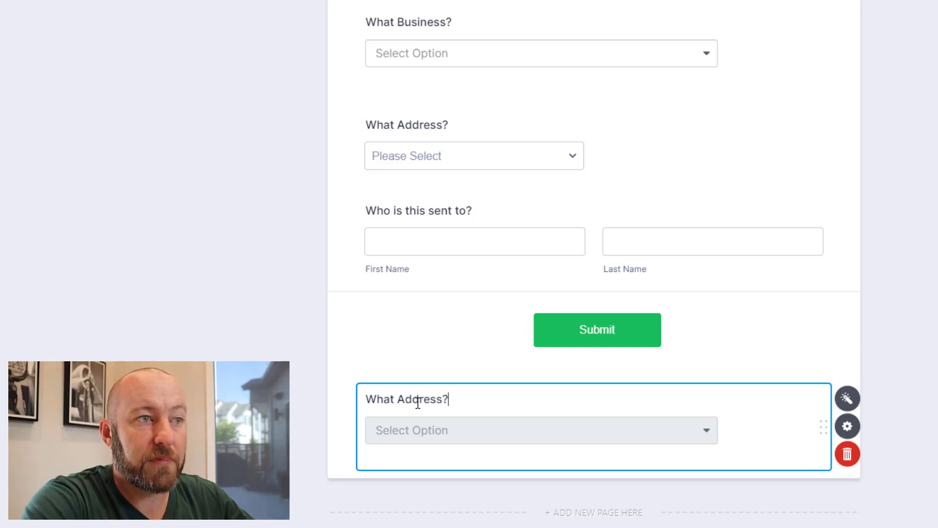
pyautogui.click(644, 155)
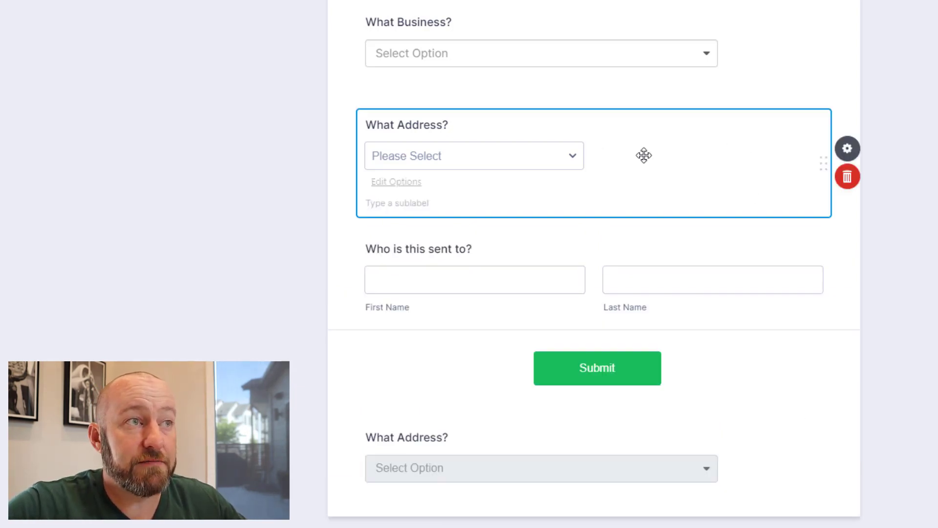
pyautogui.click(848, 177)
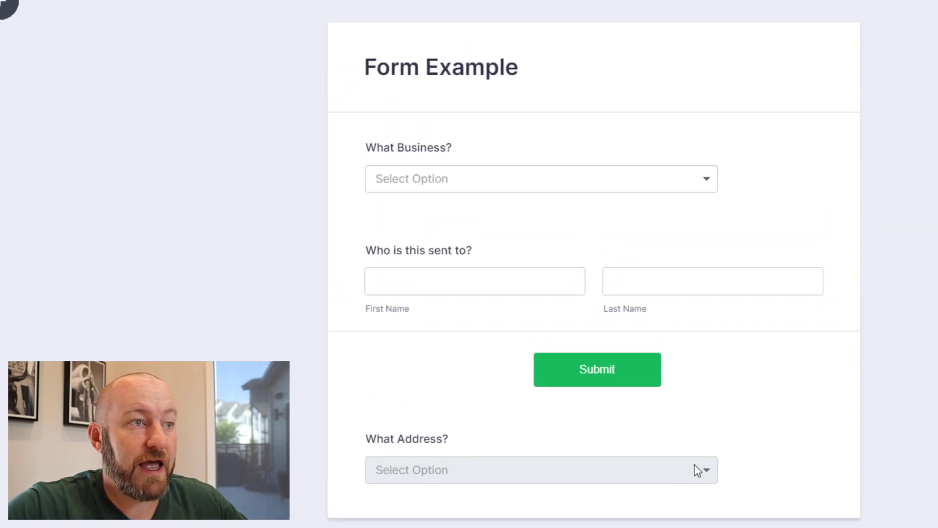
pyautogui.click(779, 455)
pyautogui.moveTo(821, 469); pyautogui.dragTo(823, 245)
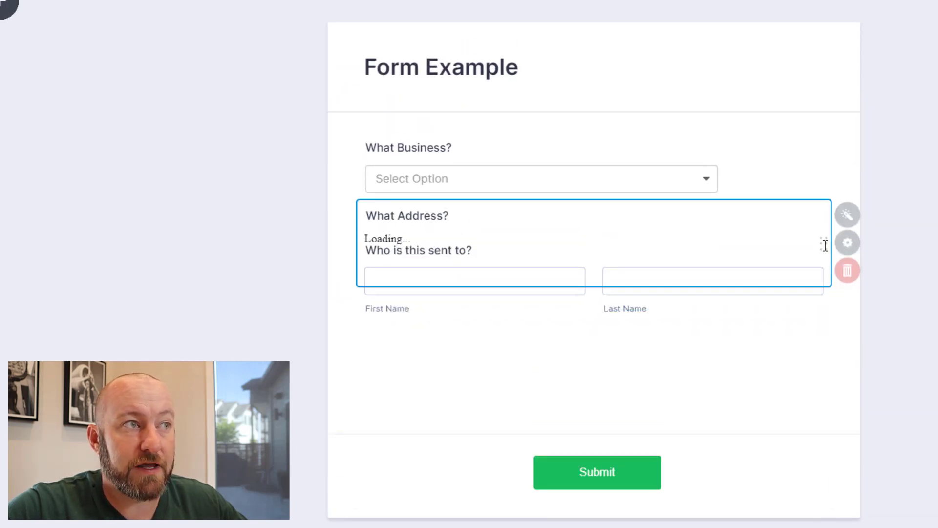
pyautogui.moveTo(824, 386); pyautogui.dragTo(821, 285)
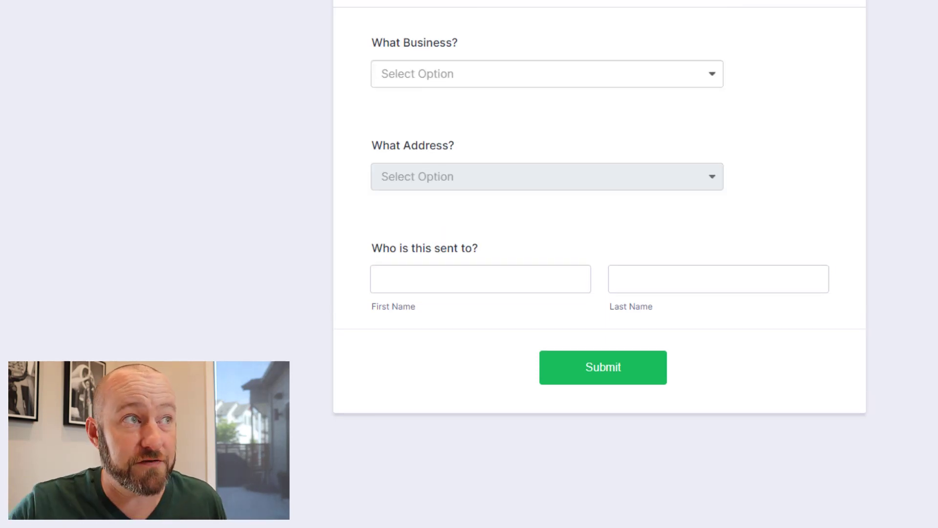
# Check which addresses What Address? offers for Apple, then for Google
pyautogui.click(430, 68)
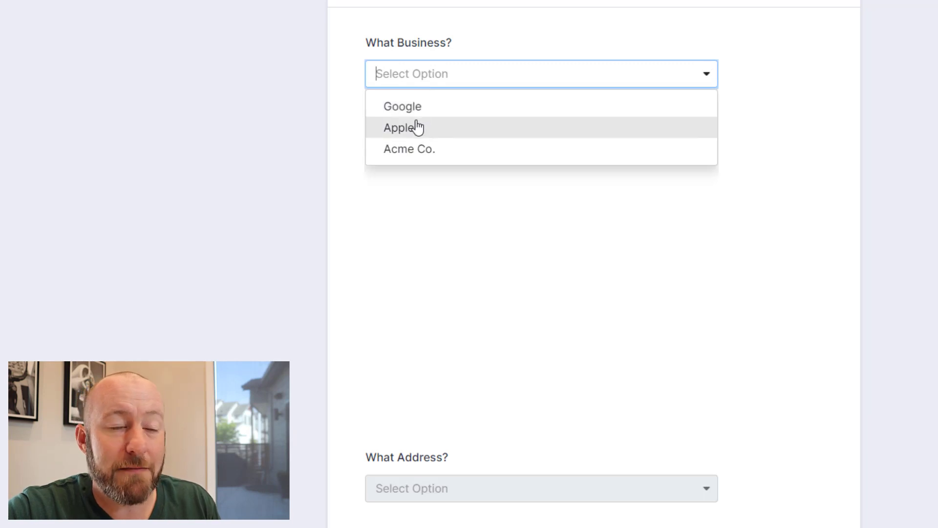
pyautogui.click(415, 127)
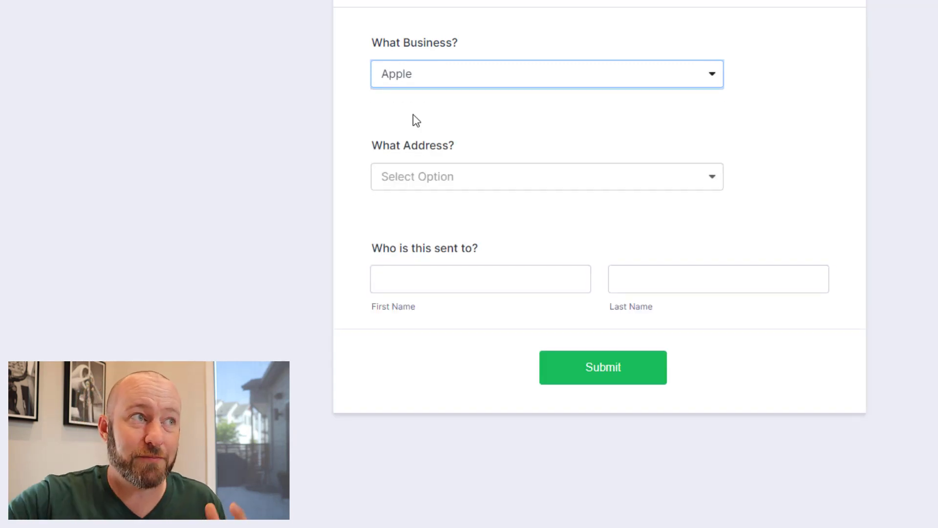
pyautogui.click(444, 178)
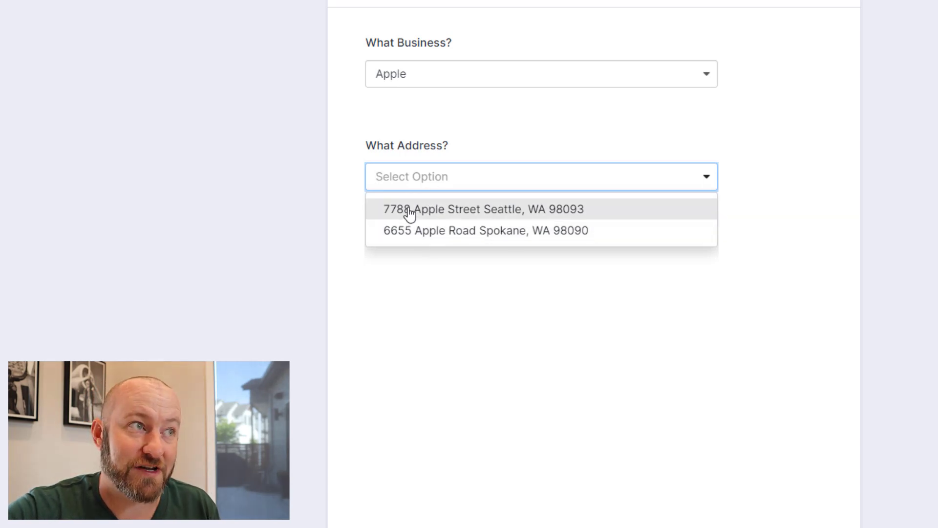
pyautogui.click(423, 73)
pyautogui.click(403, 106)
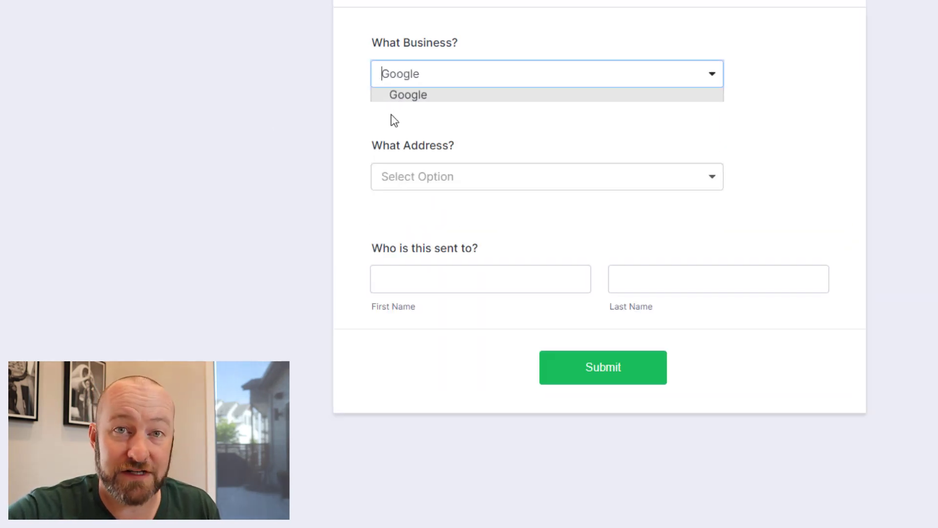
pyautogui.click(405, 177)
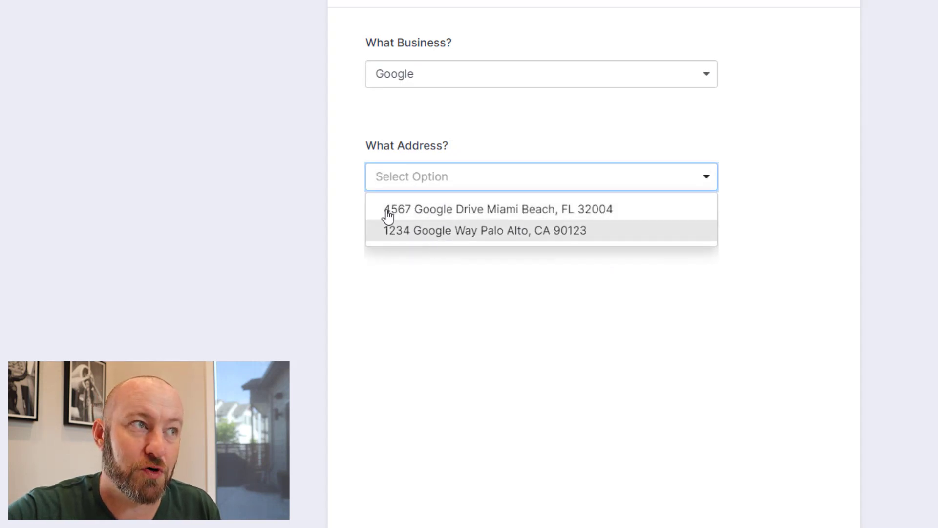
pyautogui.click(403, 147)
# Choose Acme Co. and confirm What Address? offers only its address
pyautogui.click(456, 77)
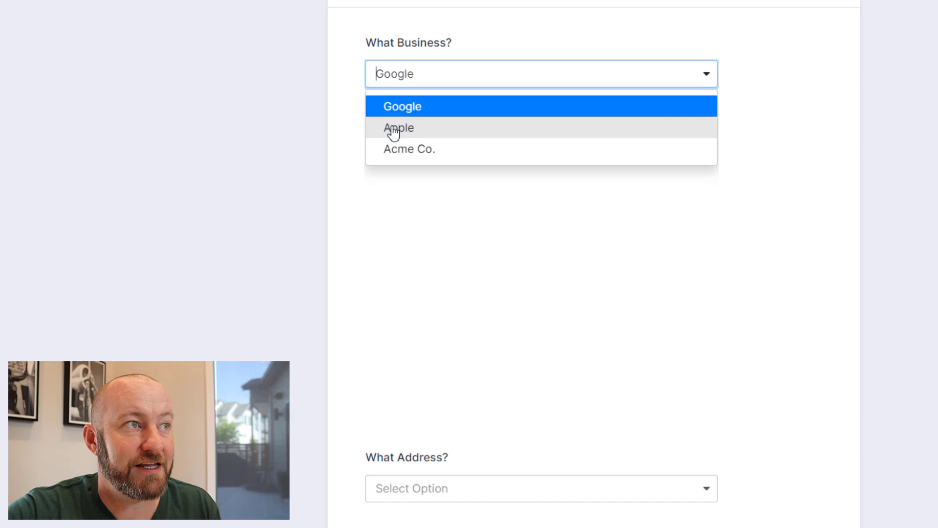
pyautogui.click(407, 150)
pyautogui.click(428, 178)
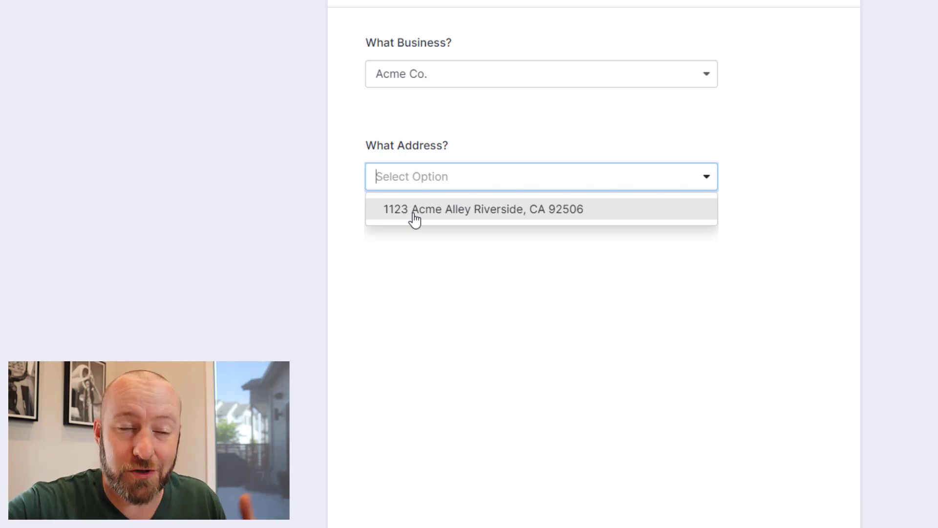
pyautogui.click(373, 255)
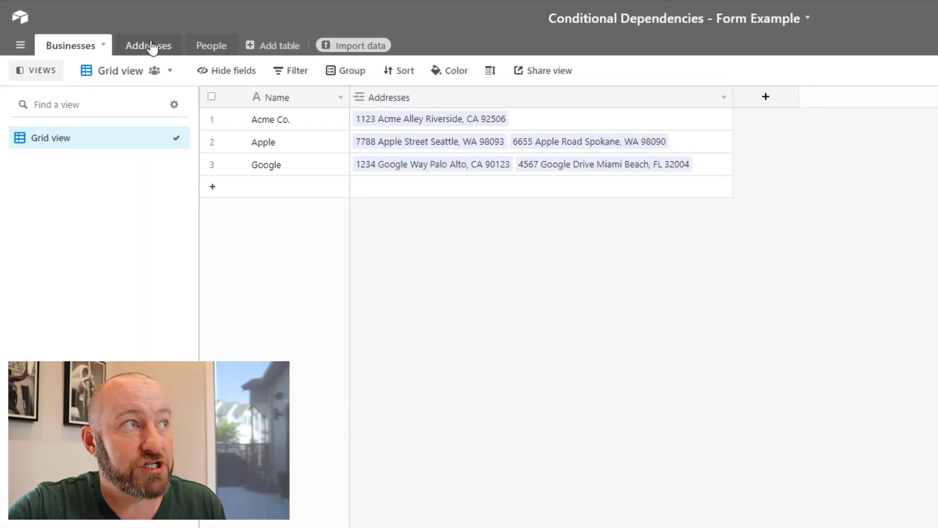
# Show the Addresses table and select Acme Co.'s full address and ATTN cells
pyautogui.click(150, 48)
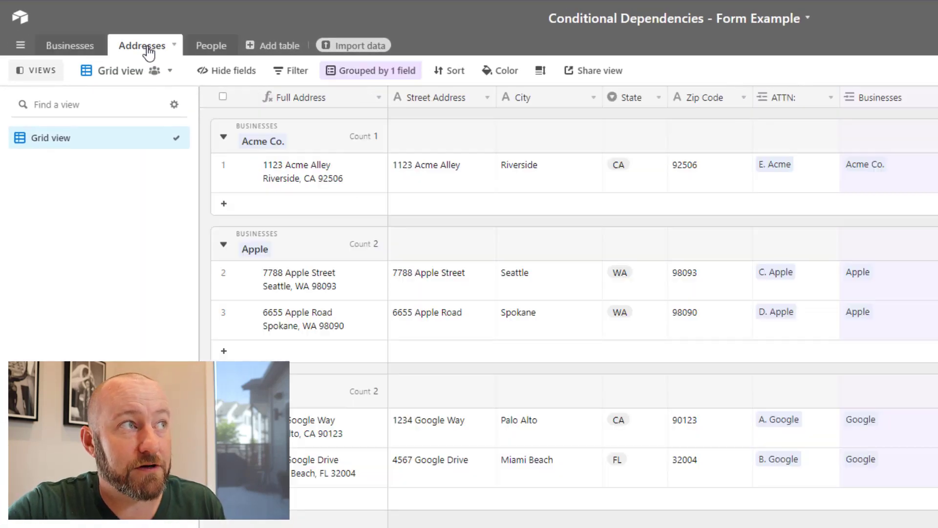
pyautogui.click(293, 174)
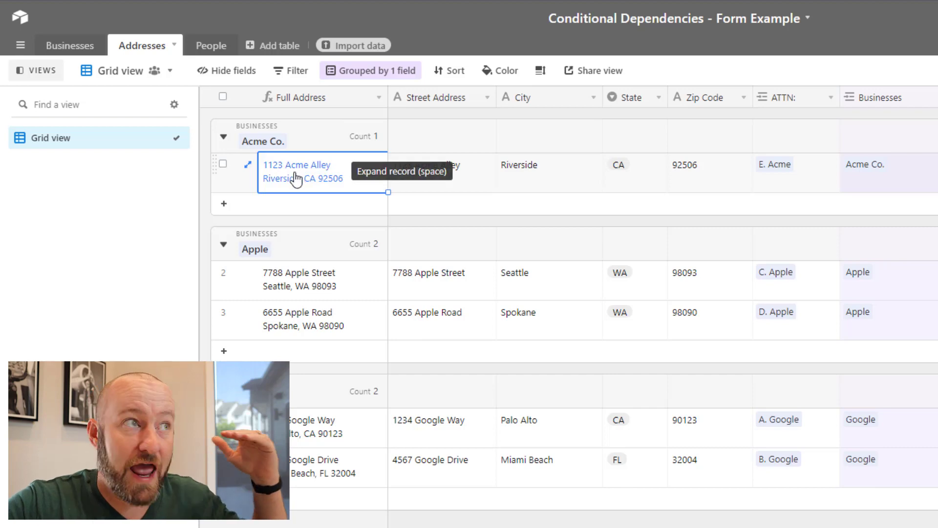
pyautogui.click(796, 183)
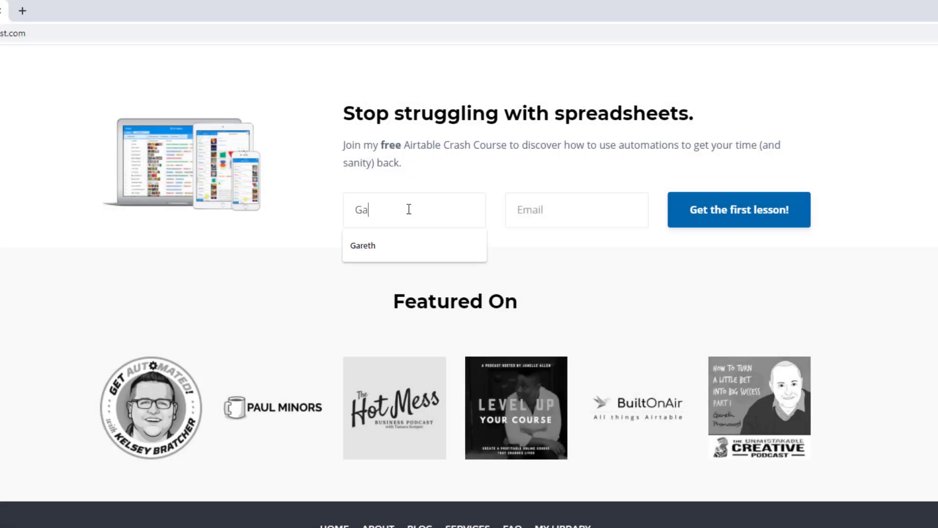
pyautogui.write('garet')
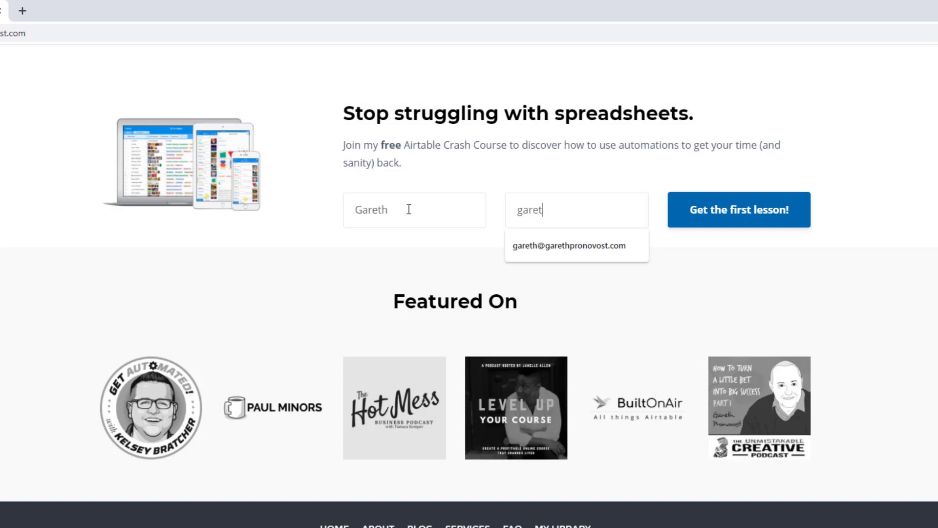
# Autofill the signup email and go to the GAP Consulting services page
pyautogui.press('Down')
pyautogui.press('Return')
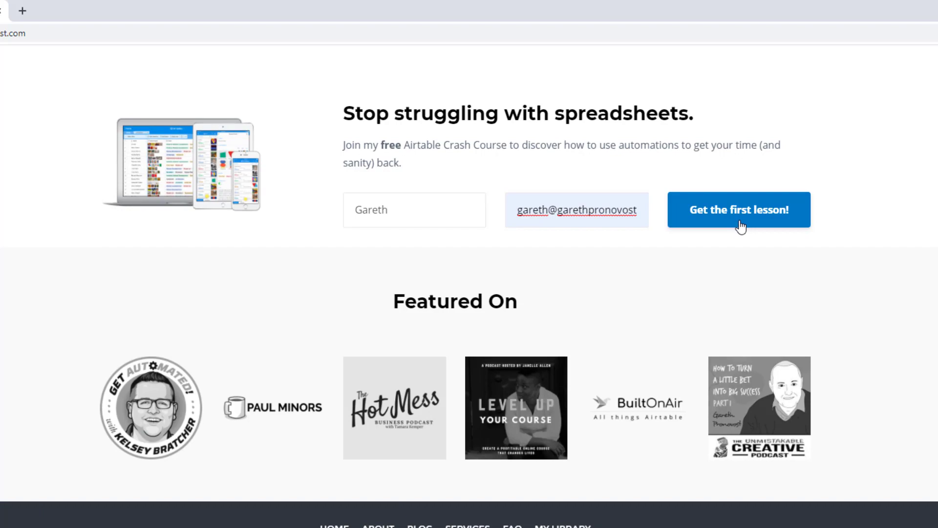
pyautogui.scroll(10, 741, 225)
pyautogui.scroll(10, 740, 226)
pyautogui.scroll(10, 733, 205)
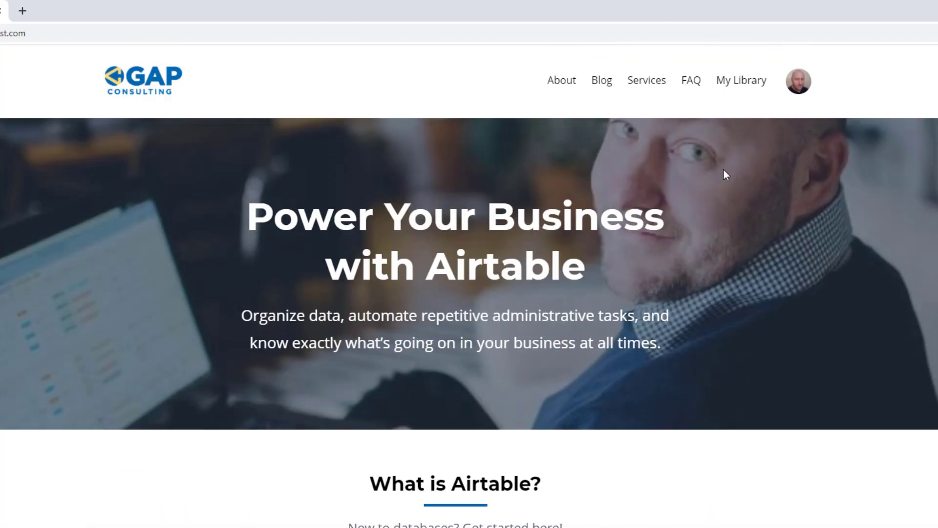
pyautogui.click(648, 89)
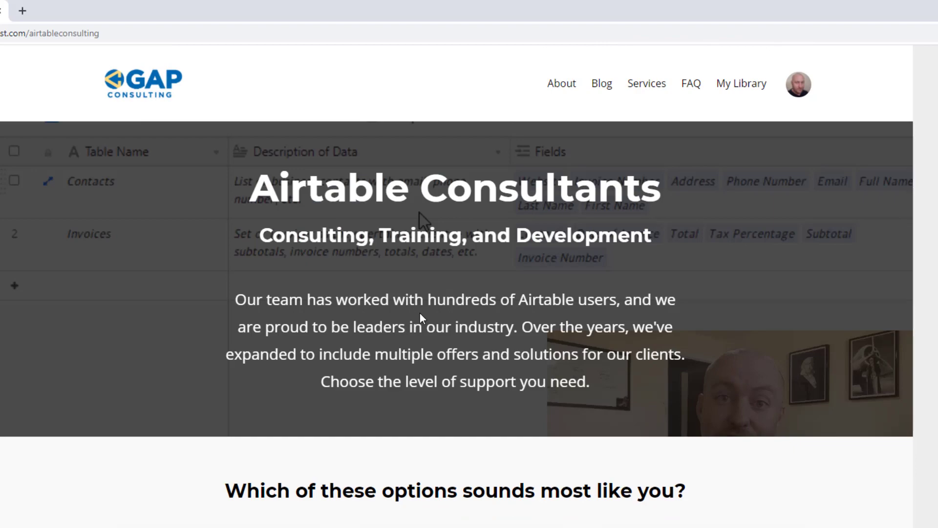
pyautogui.scroll(-1, 346, 326)
pyautogui.scroll(-5, 419, 189)
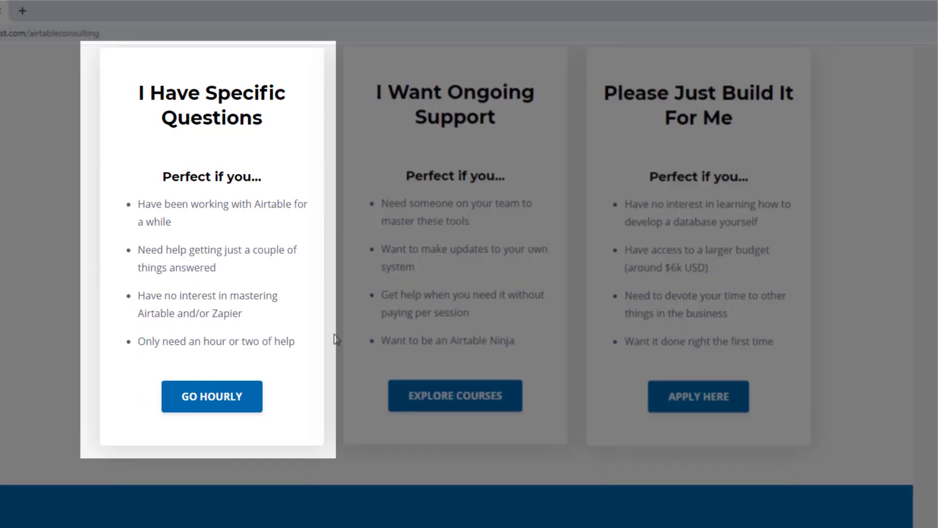